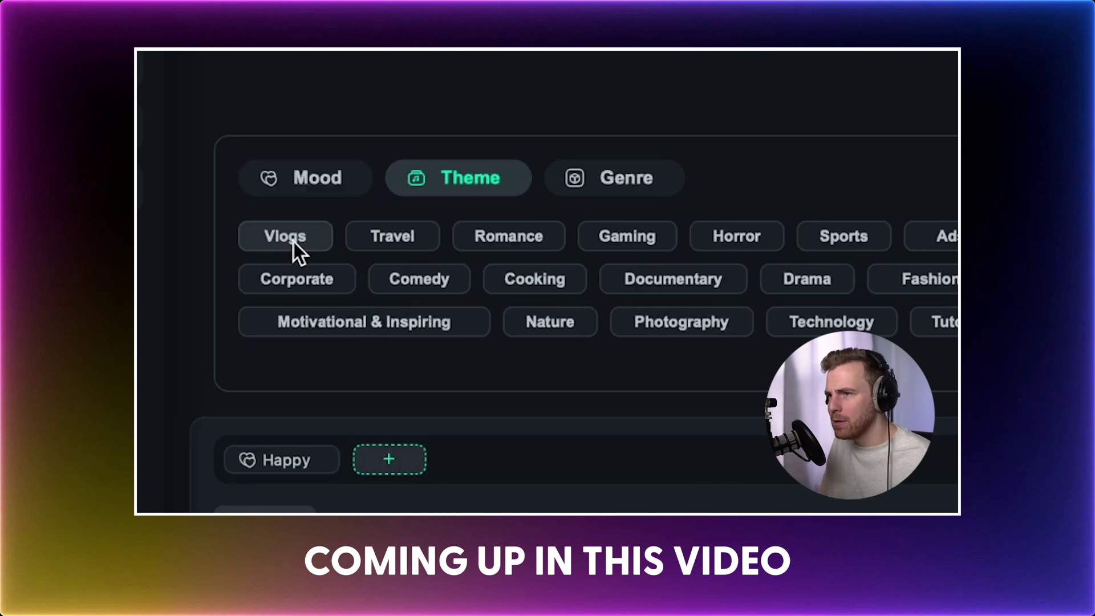
- Pick Lofi Hip Hop as the genre tag for the AI music request
left_click(293, 242)
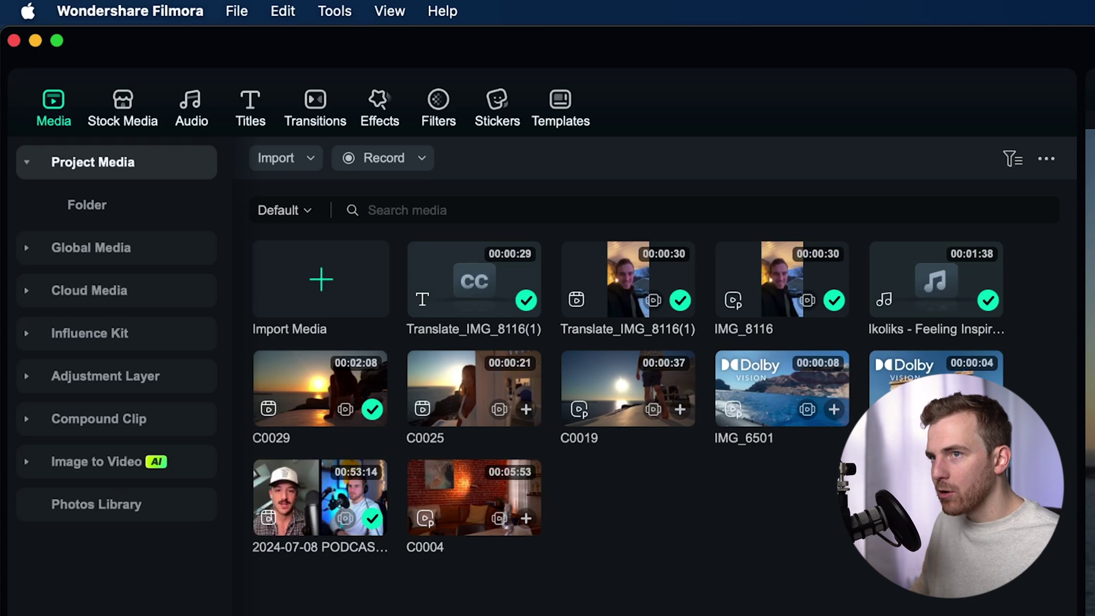
- Switch between Global and Project Media, then preview Back BG Media 01 in Stock Media
left_click(118, 249)
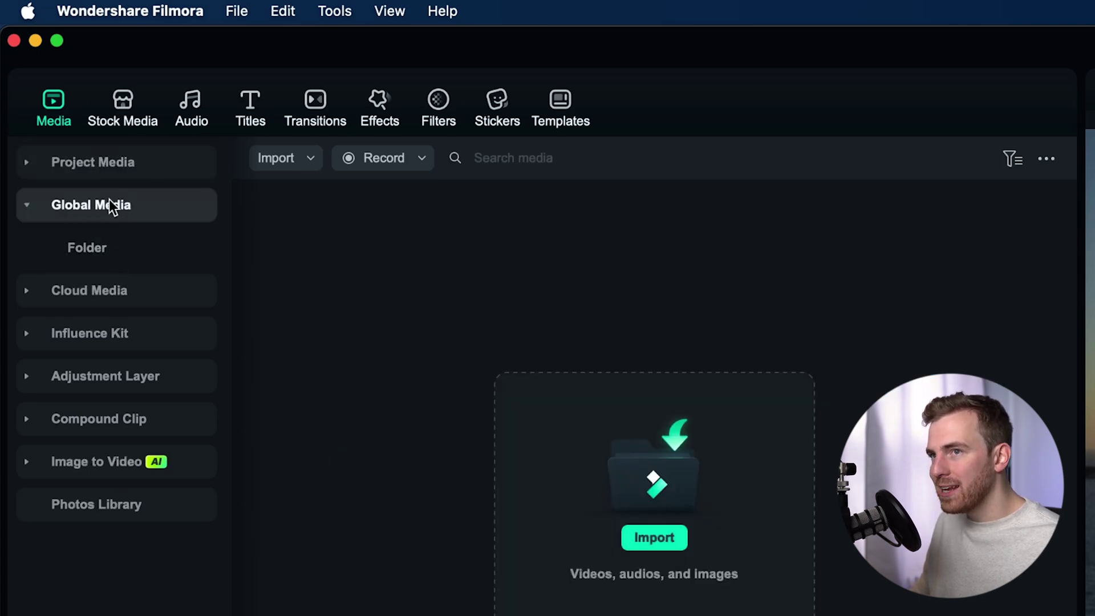
left_click(104, 170)
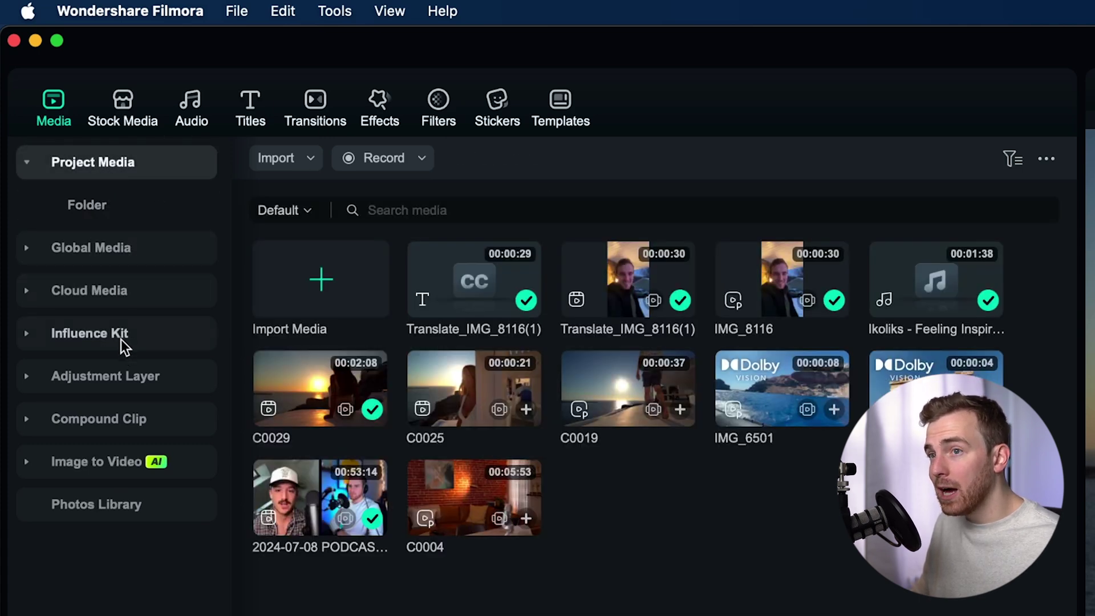
left_click(122, 108)
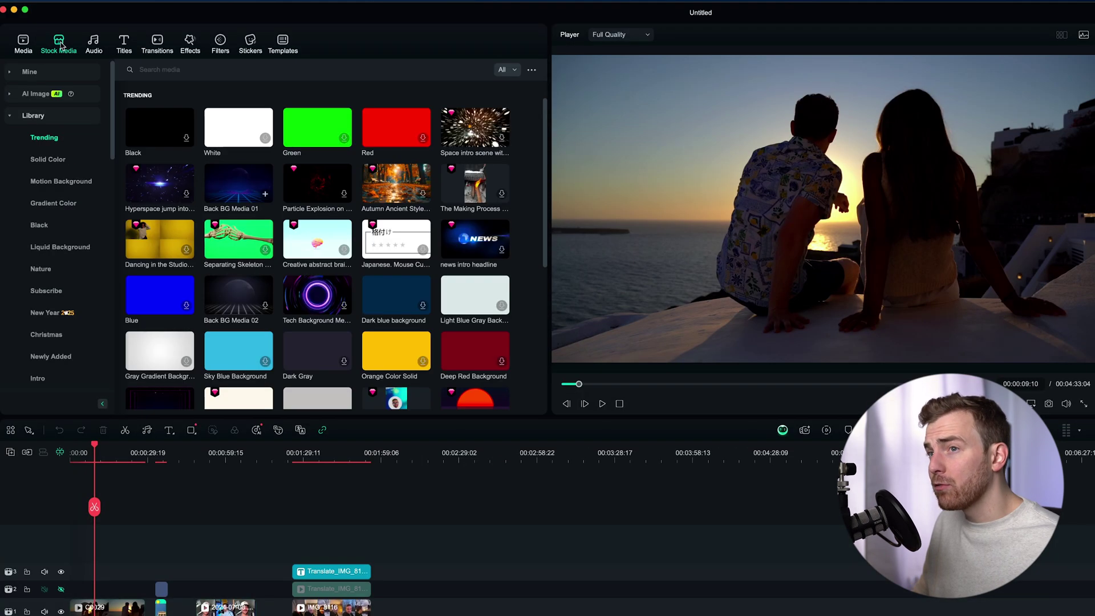
left_click(224, 188)
- Browse Solid and Gradient Color backgrounds and scrub through the purple ink background preview
left_click(43, 162)
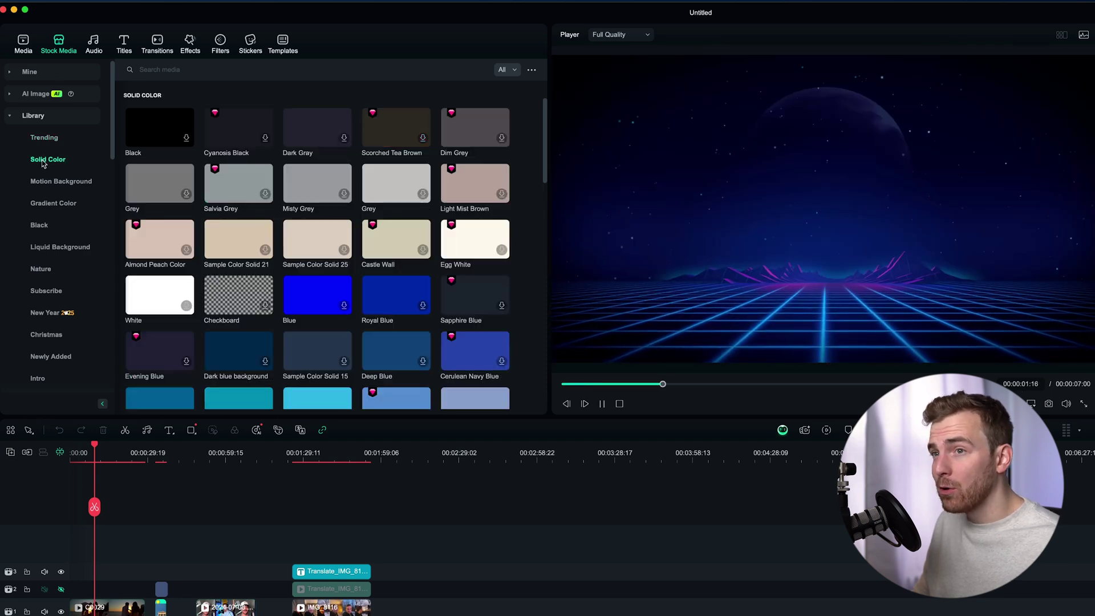
left_click(56, 205)
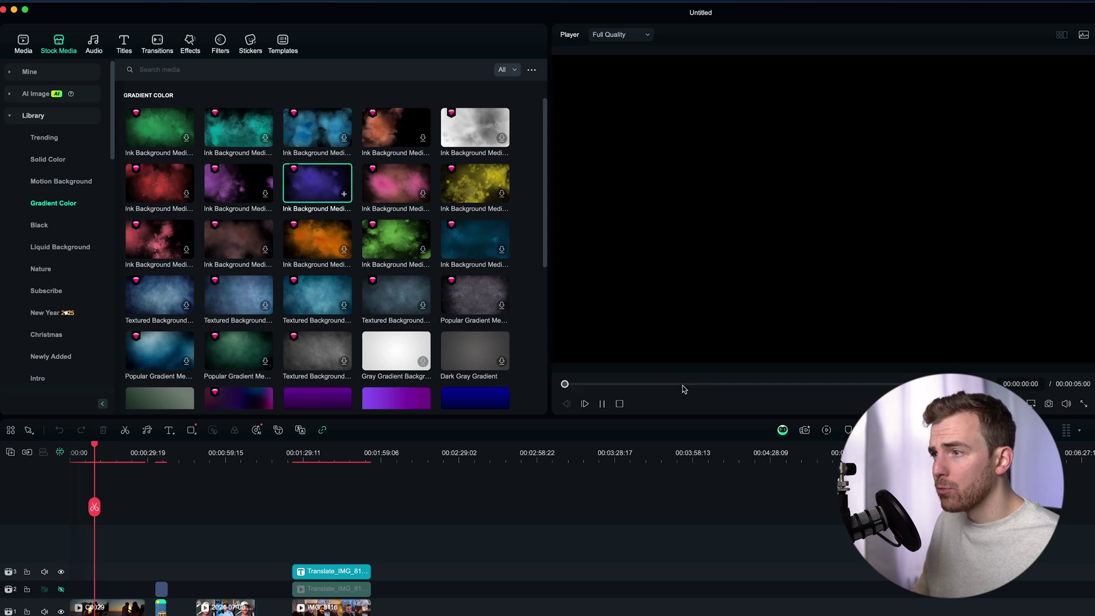
mouse_move(565, 384)
left_mouse_down()
mouse_move(789, 384)
mouse_move(660, 384)
left_mouse_up()
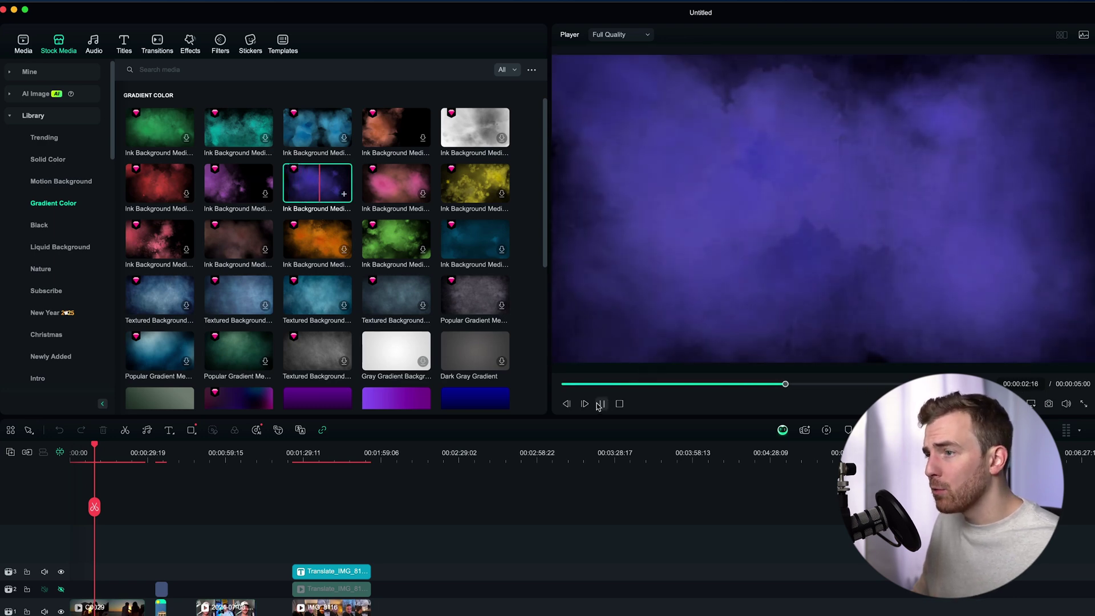
left_click(602, 404)
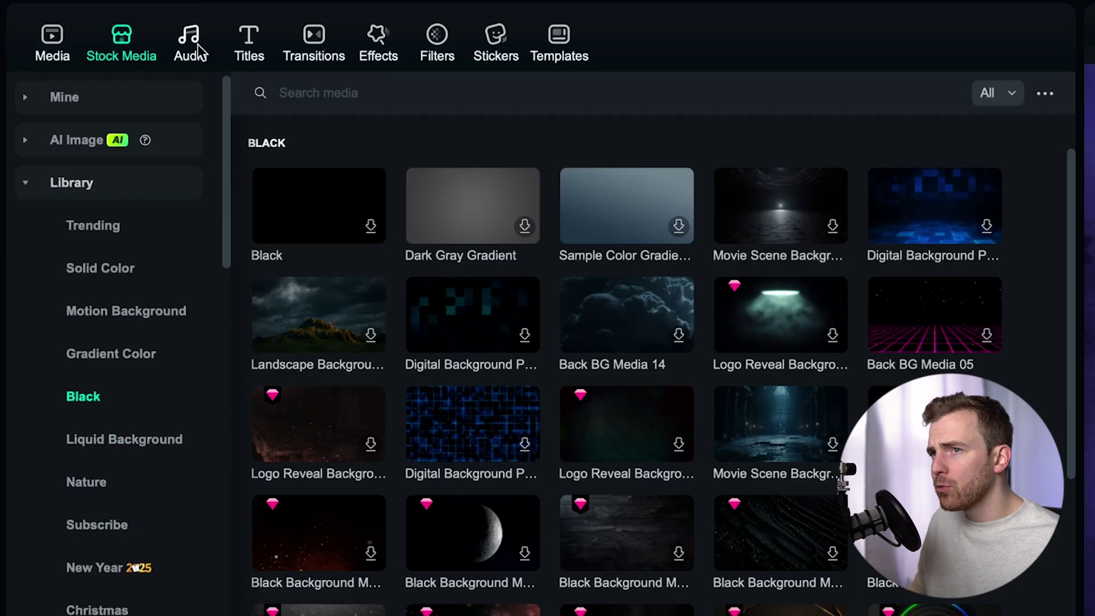
- Look through the Audio library, then preview the Glow Title 1 title in Titles
left_click(198, 45)
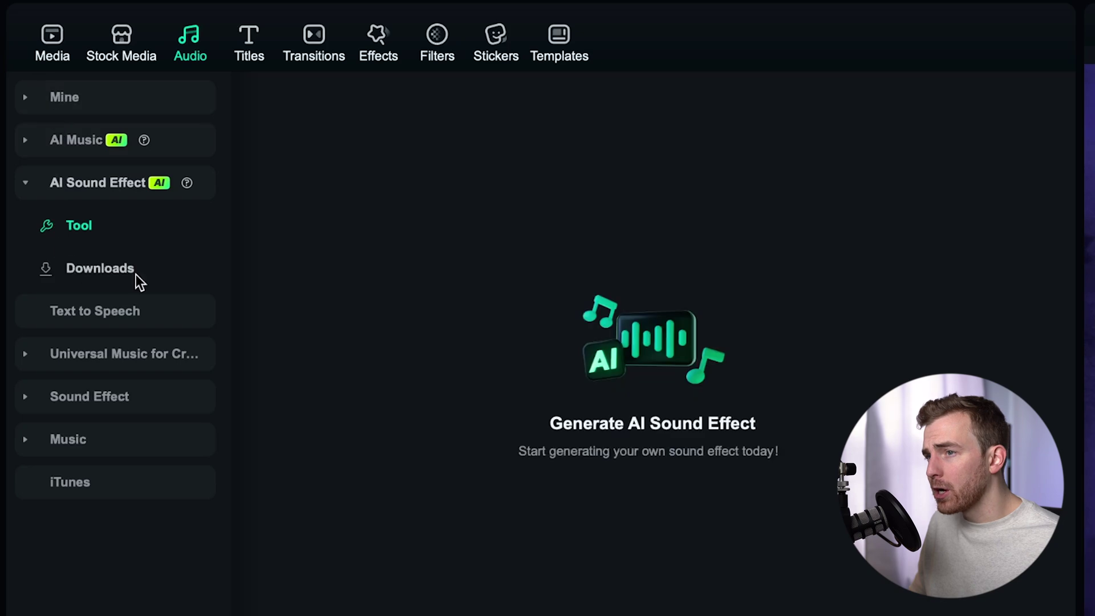
left_click(249, 60)
left_click(626, 402)
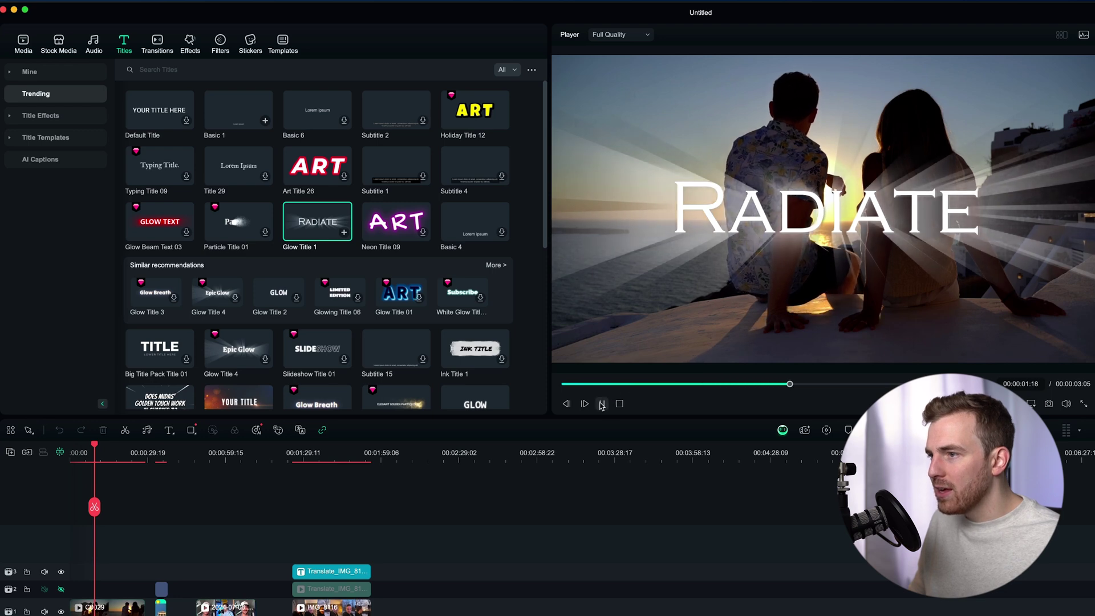
left_click(602, 404)
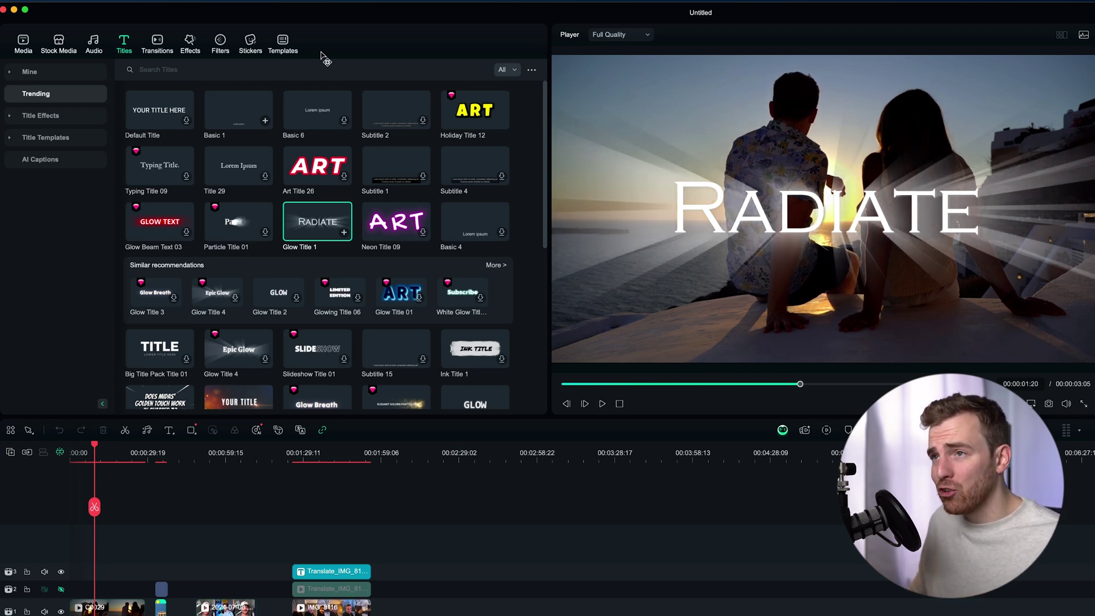
scroll(294, 203, "down", 15)
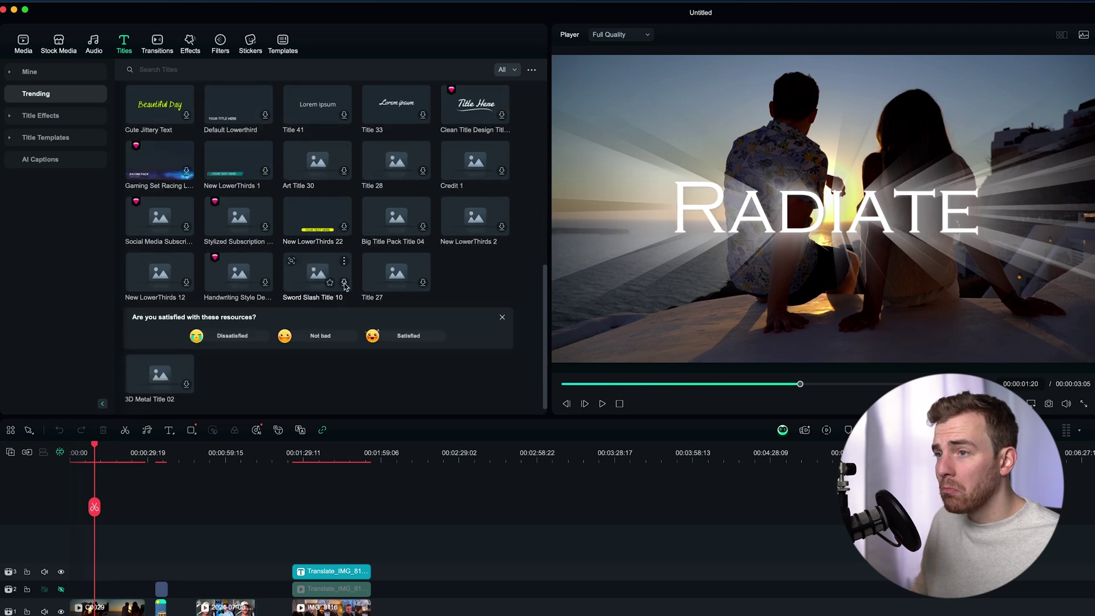
scroll(345, 285, "up", 15)
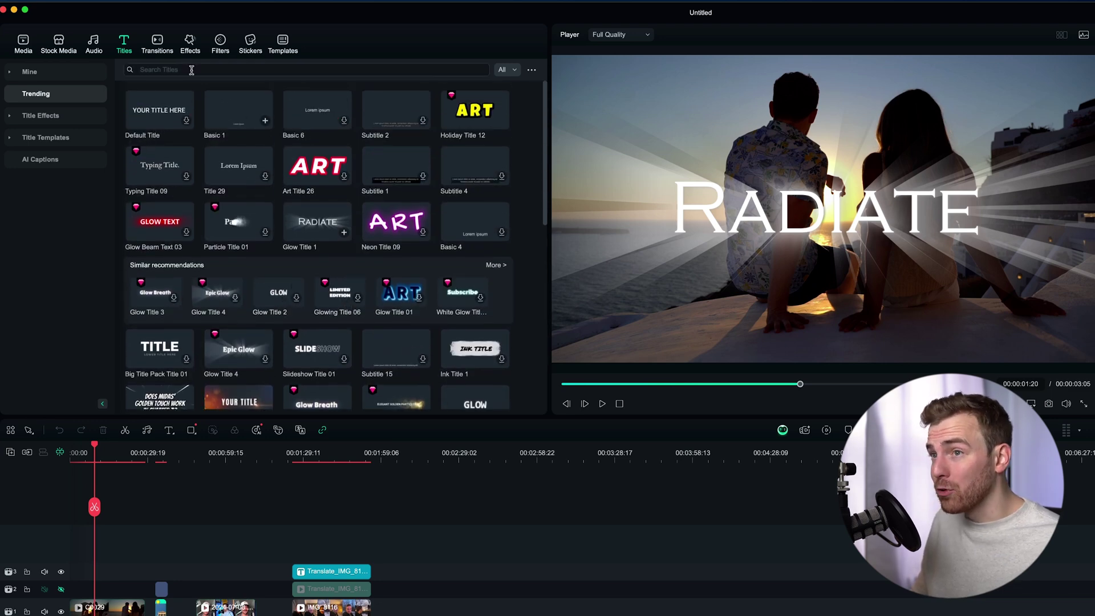
- Browse popular transitions similar to Dissolve 03, then the Effects and Stickers libraries
left_click(157, 42)
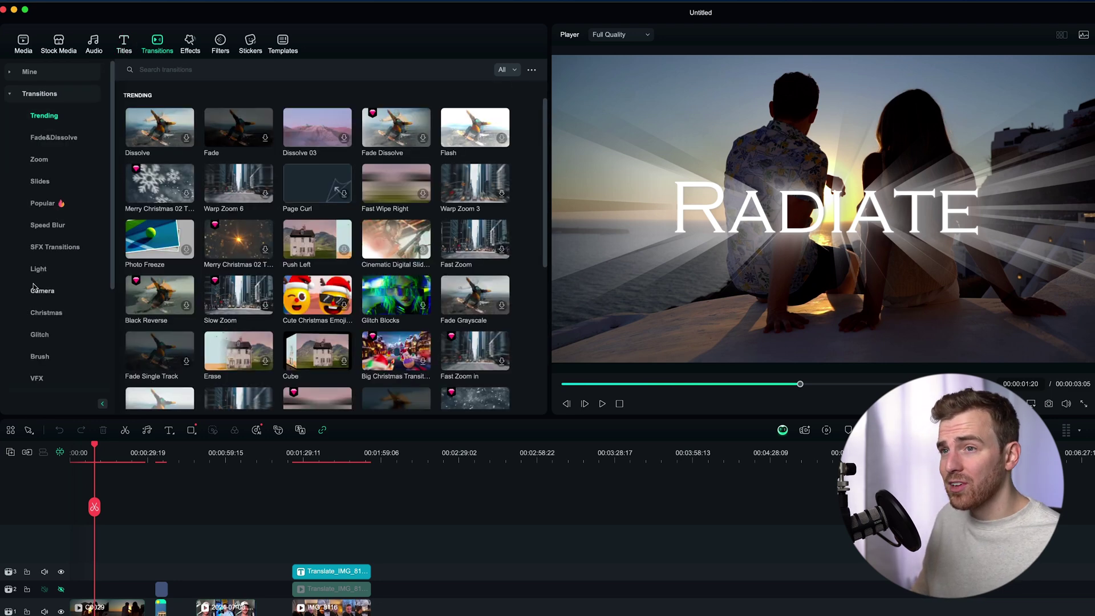
left_click(40, 204)
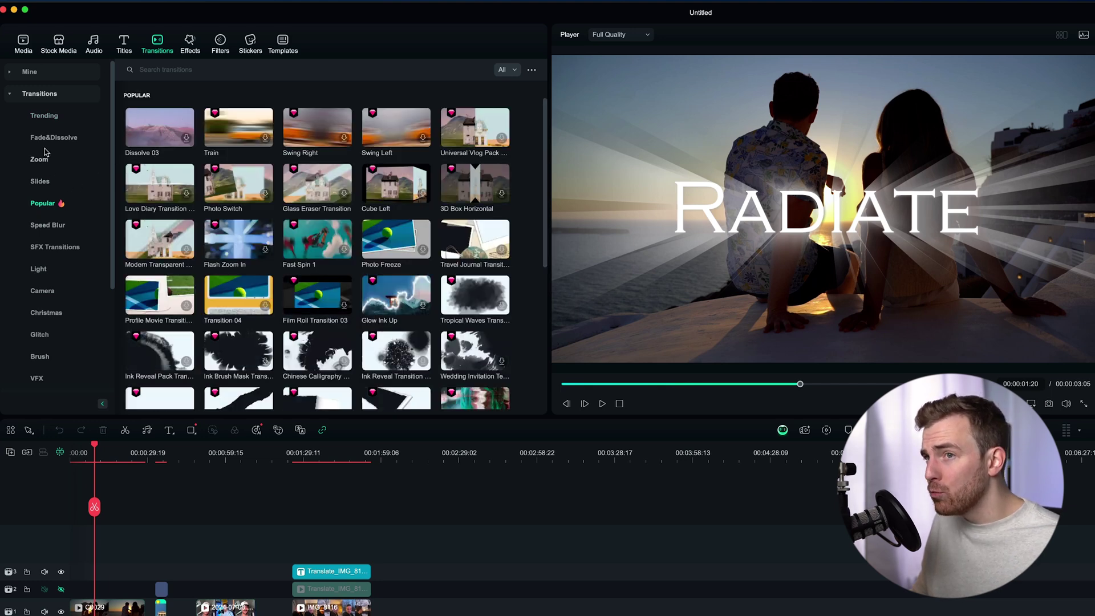
left_click(186, 117)
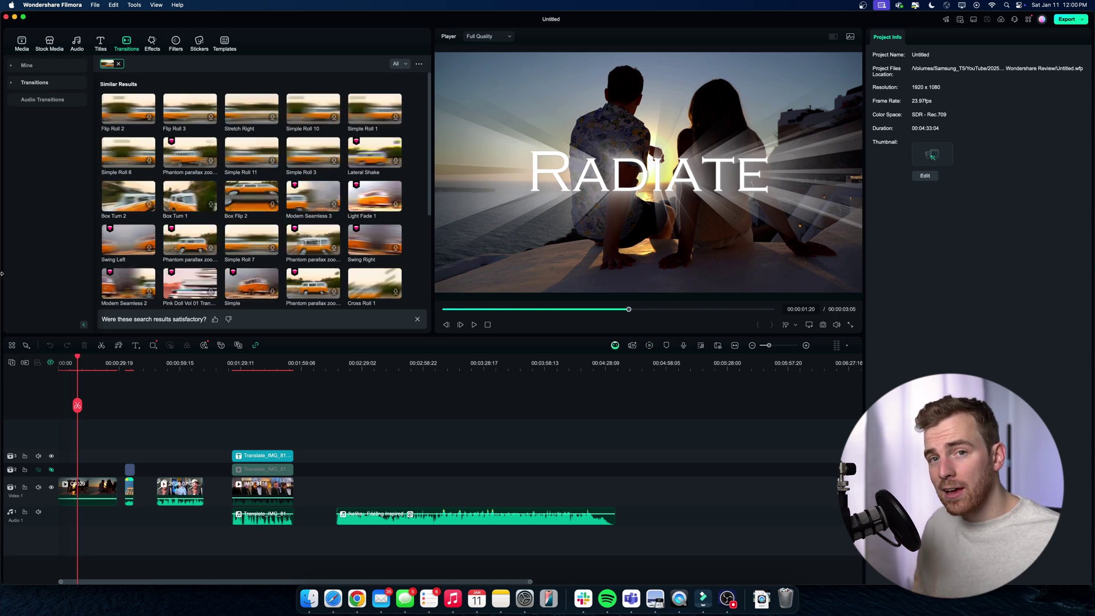
left_click(152, 43)
left_click(199, 43)
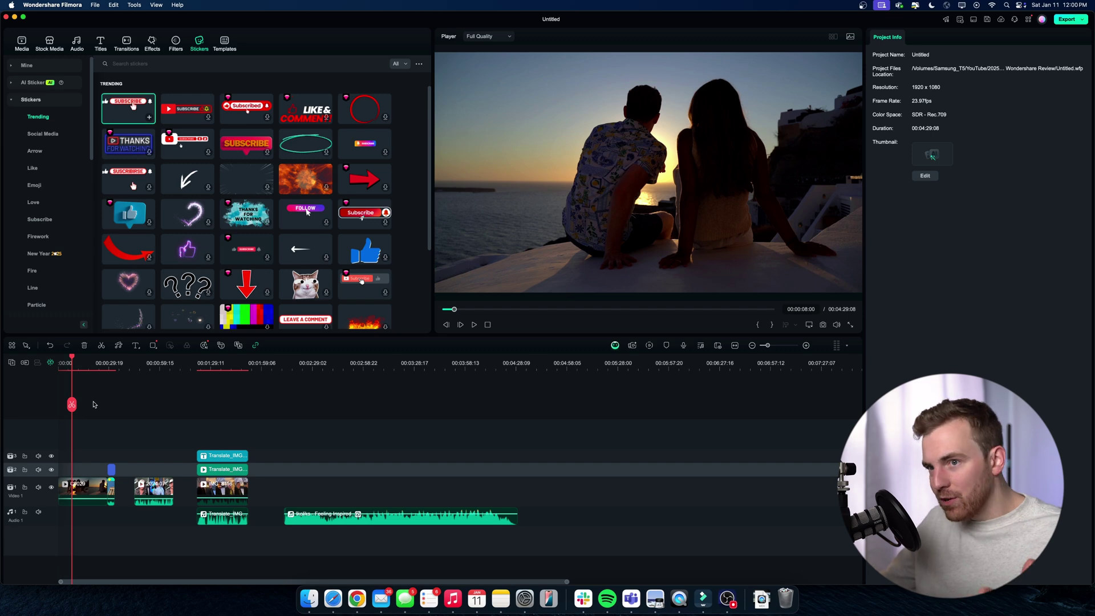
- Find and open Keyboard Shortcuts by searching Help for 'key'
left_click(177, 5)
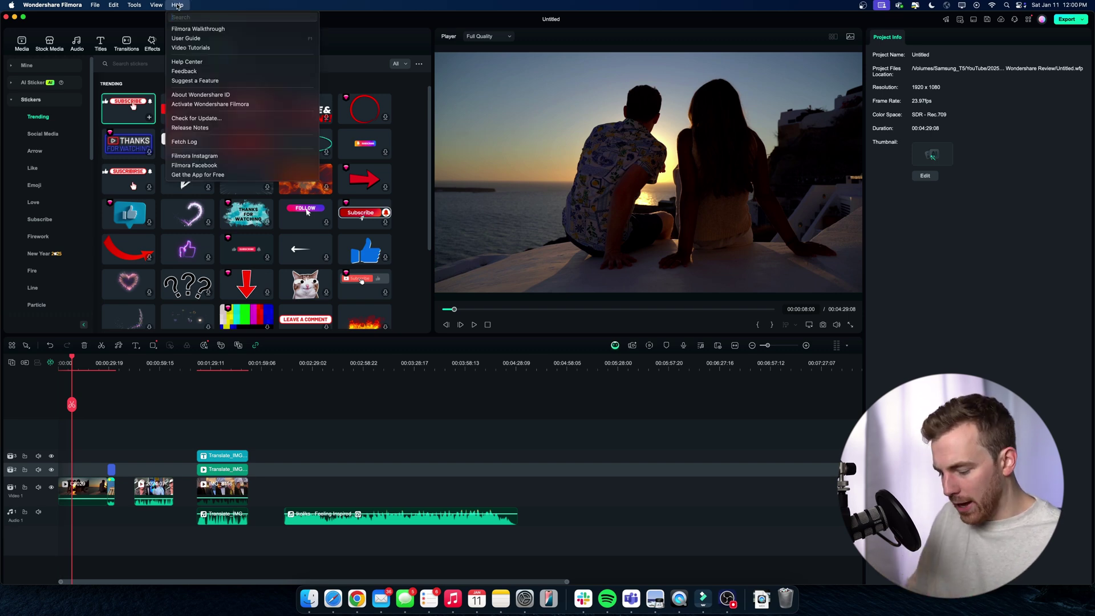
type("kye")
key("BackSpace")
key("BackSpace")
type("ey")
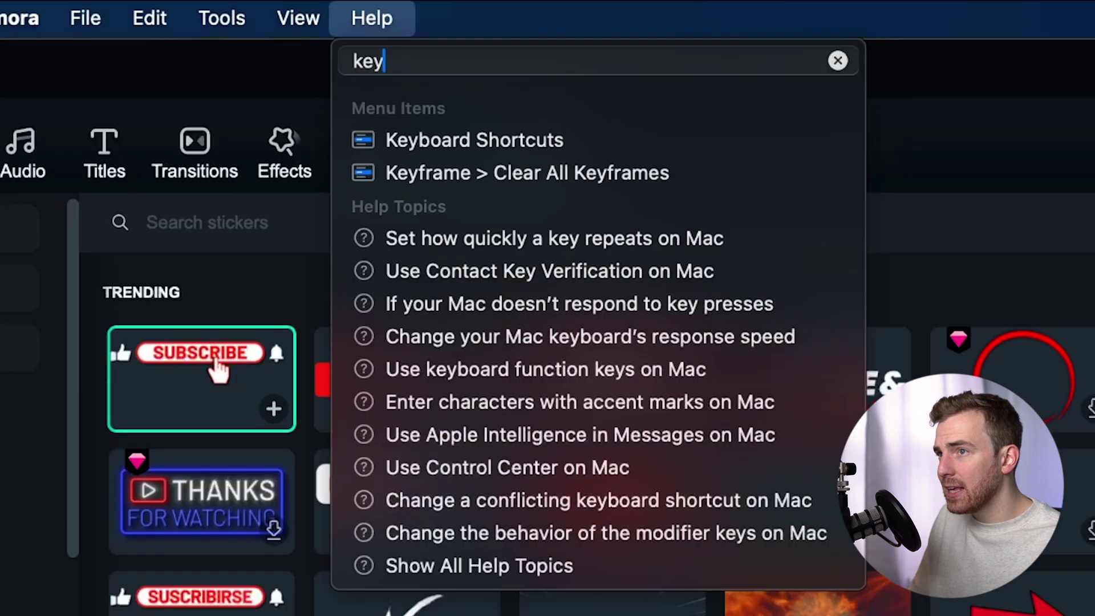
key("Down")
key("Return")
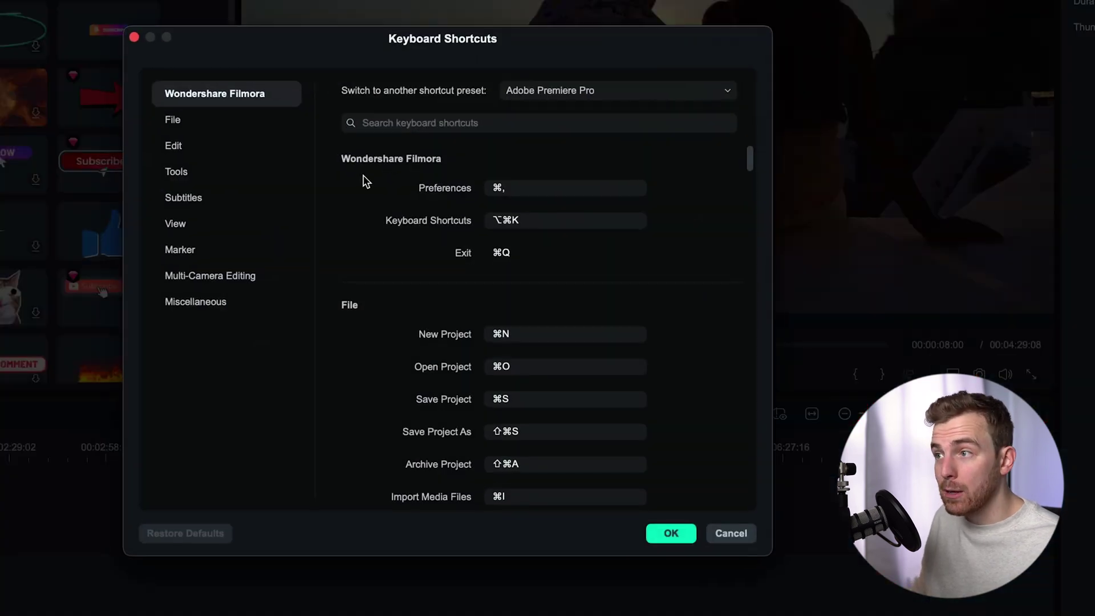
- Keep Adobe Premiere Pro as the shortcut preset and confirm with OK
left_click(624, 93)
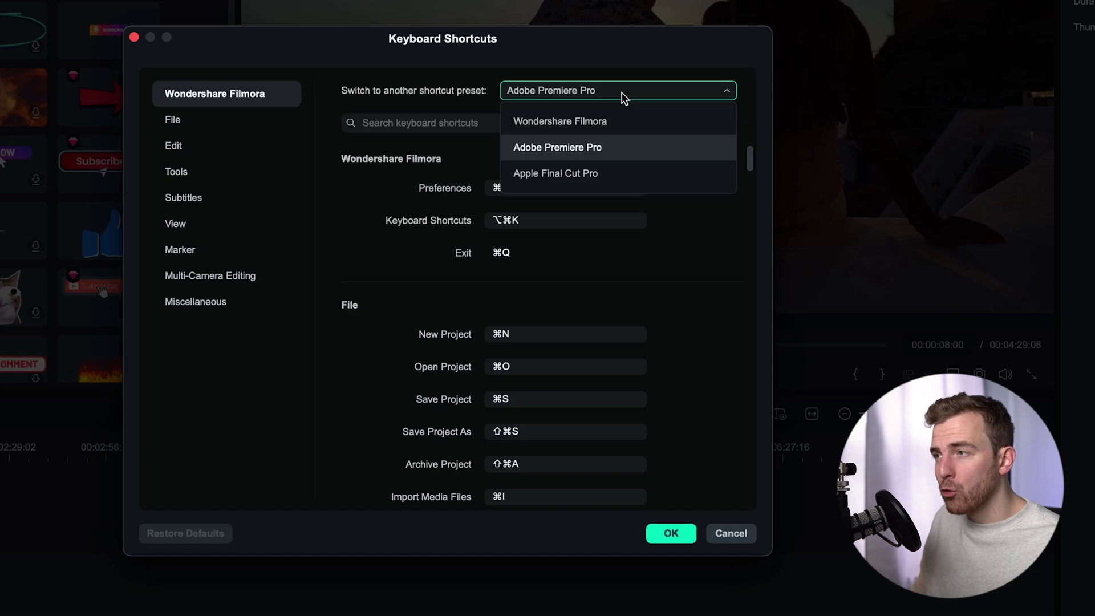
left_click(569, 149)
left_click(678, 539)
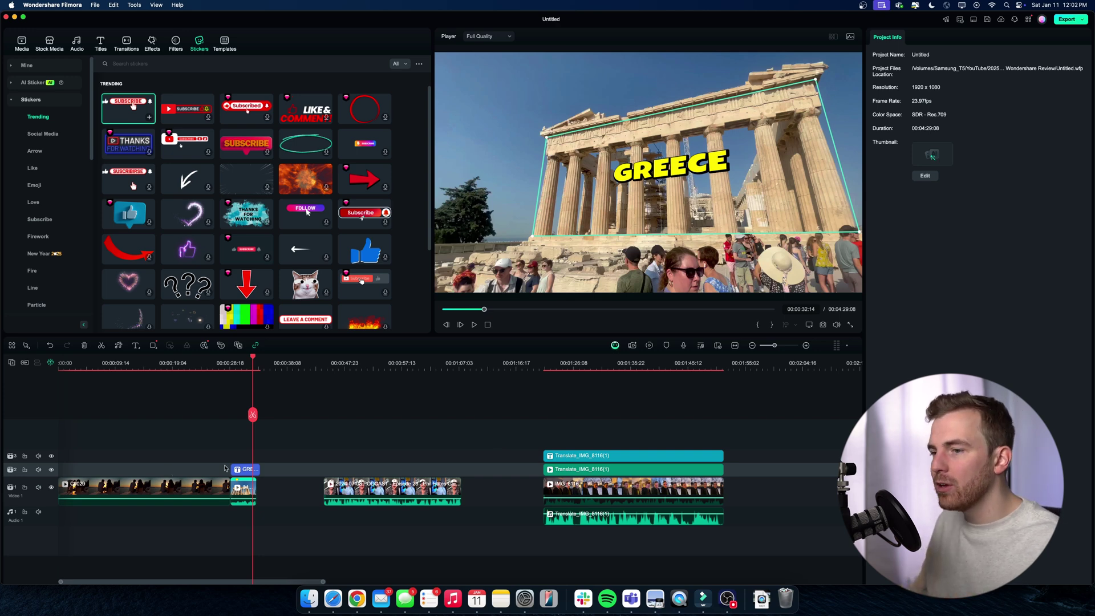
- Ripple-delete the GREECE title with Shift+Delete, keep IMG_6319 in place, and select the Parthenon clip
left_click(245, 469)
key("shift+Delete")
left_click_drag(248, 488, 238, 489)
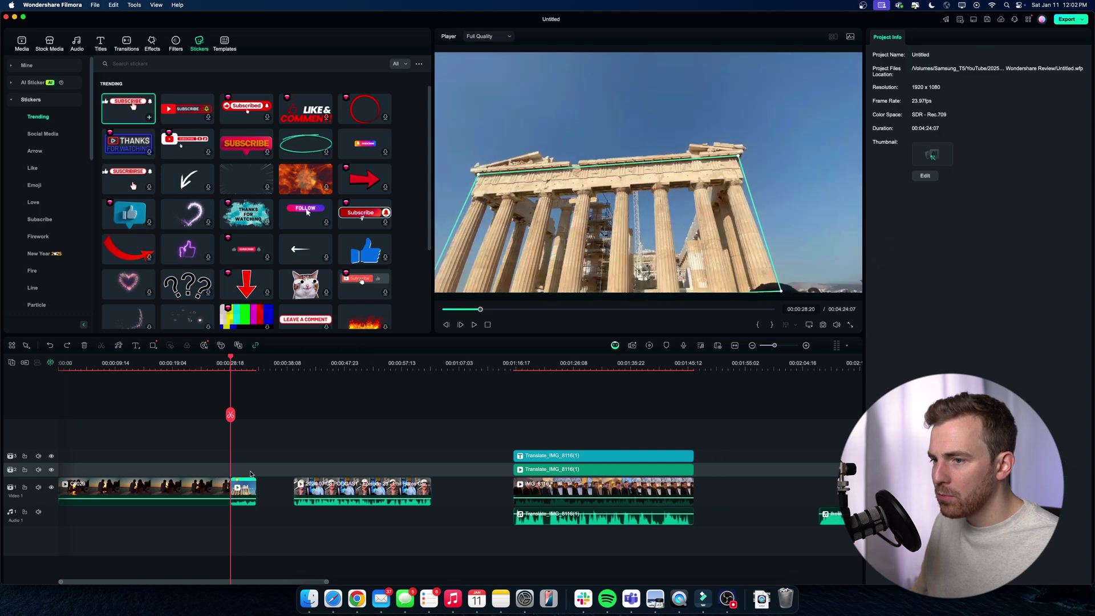
left_click_drag(231, 415, 244, 425)
left_click(273, 411)
left_click(243, 490)
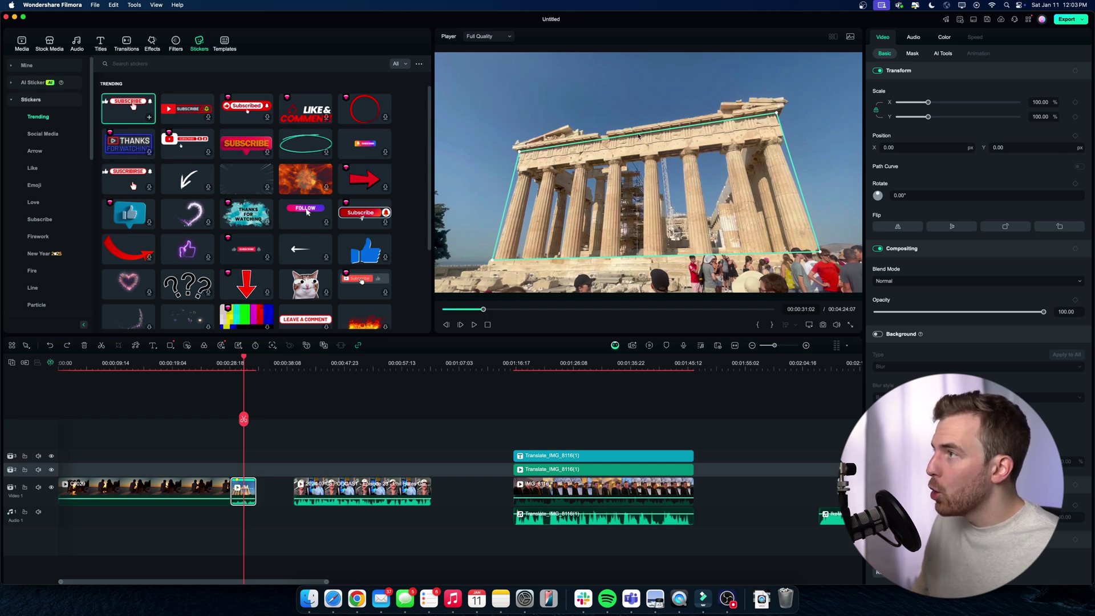
- Select the Parthenon clip and look through its audio, video and colour settings
left_click(246, 489)
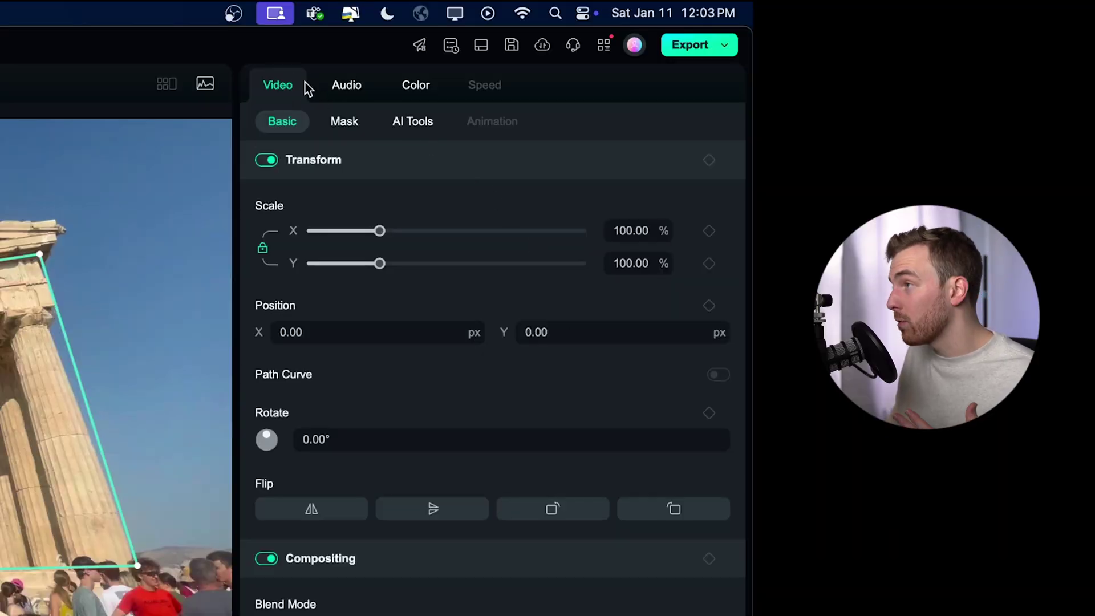
left_click(342, 87)
left_click(411, 86)
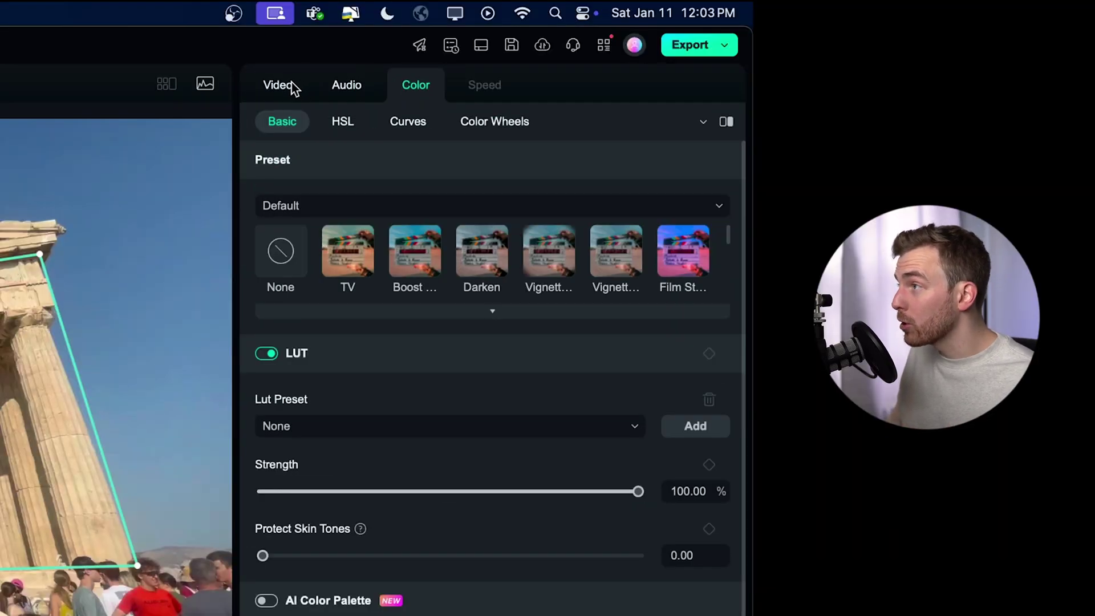
left_click(289, 85)
left_click(414, 87)
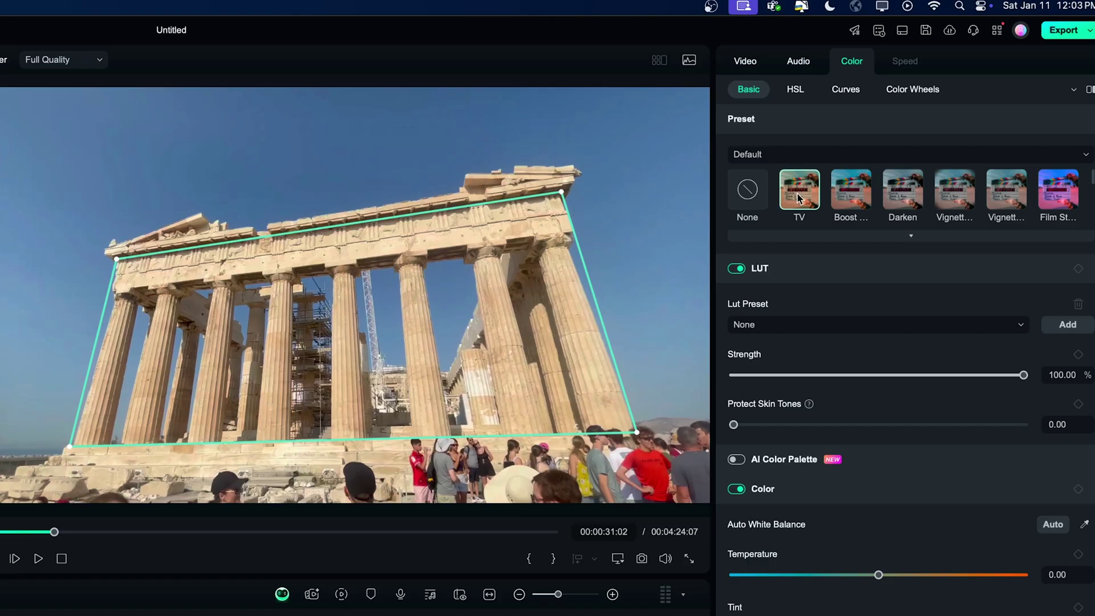
- Preview the TV, Boost and two Vignette colour presets on the clip
left_click(800, 196)
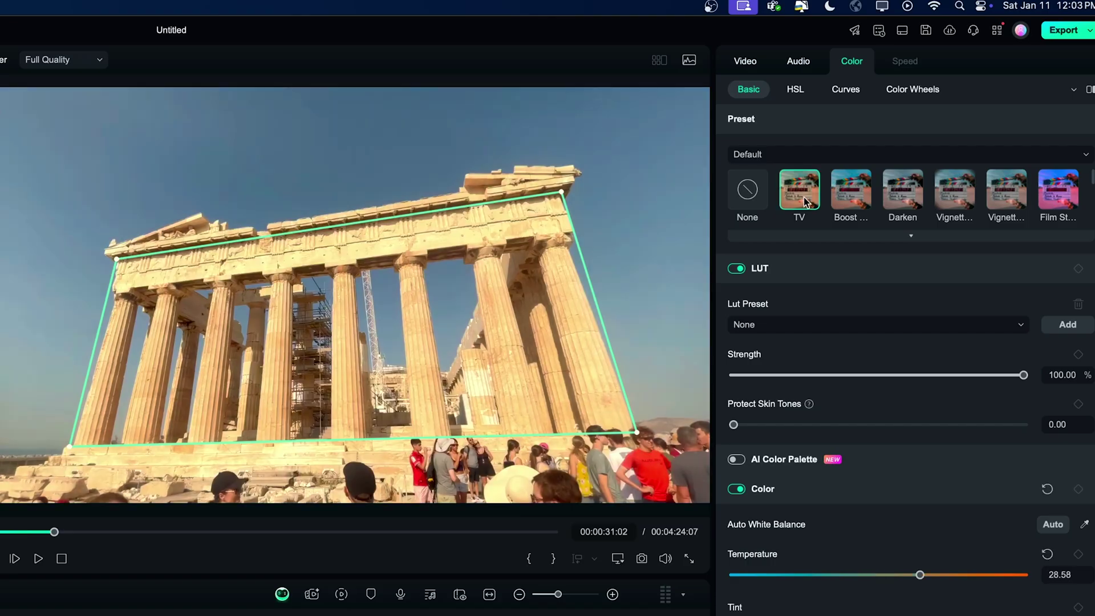
left_click(854, 201)
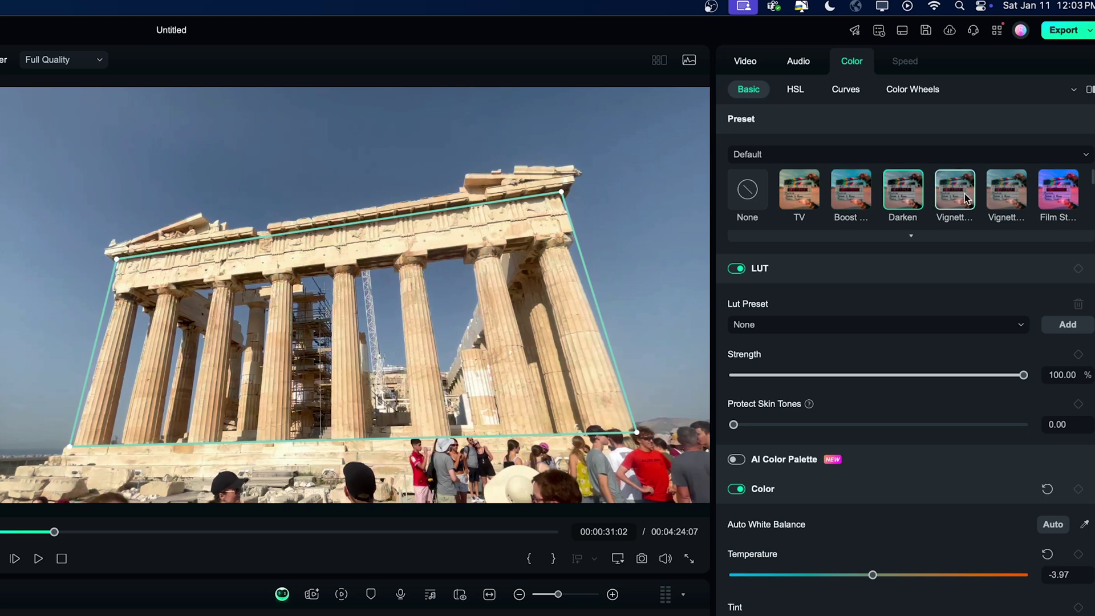
left_click(966, 198)
left_click(992, 196)
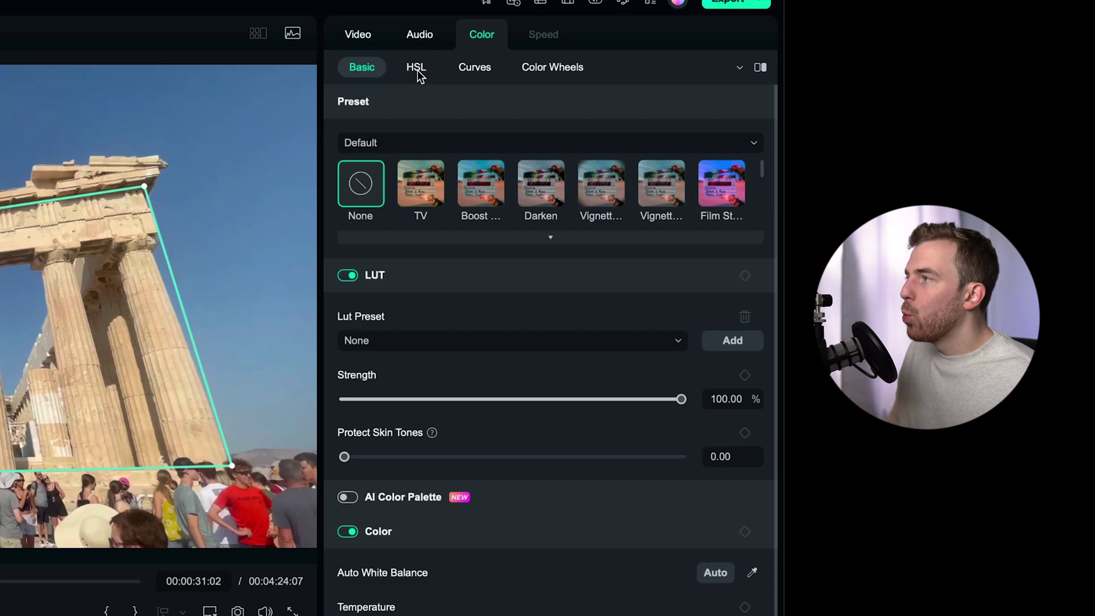
- In the clip's Video AI Tools, switch Planar Tracking off and confirm
left_click(754, 67)
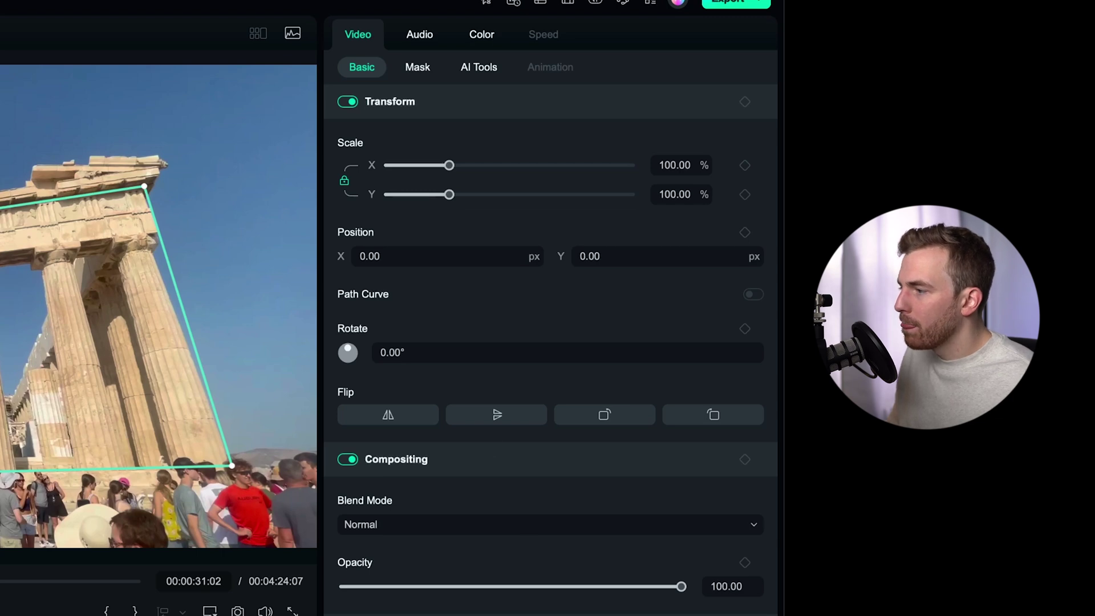
left_click(478, 68)
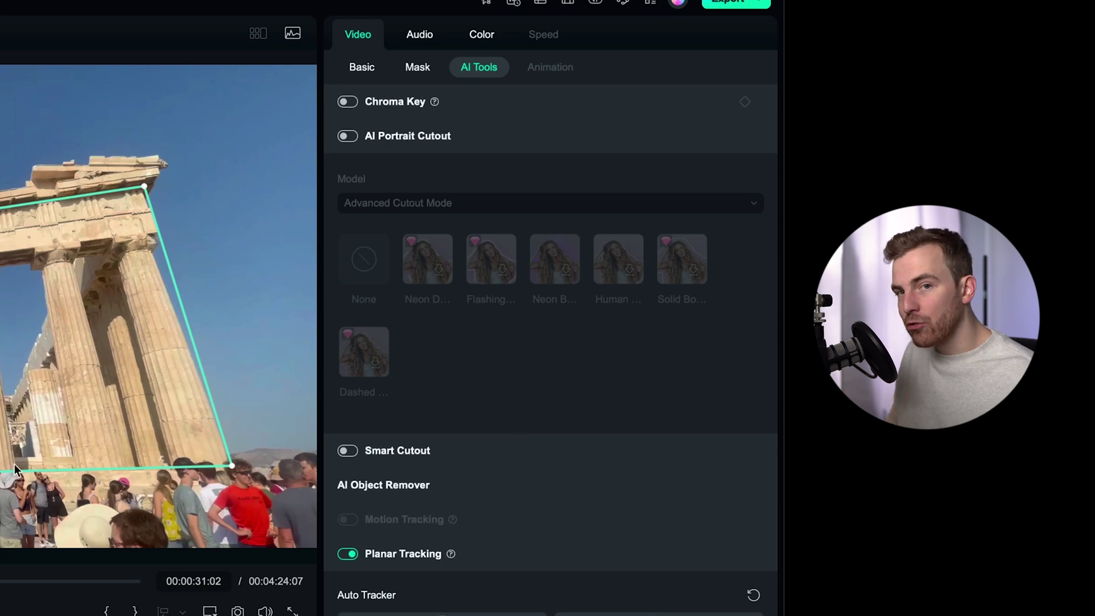
mouse_move(351, 556)
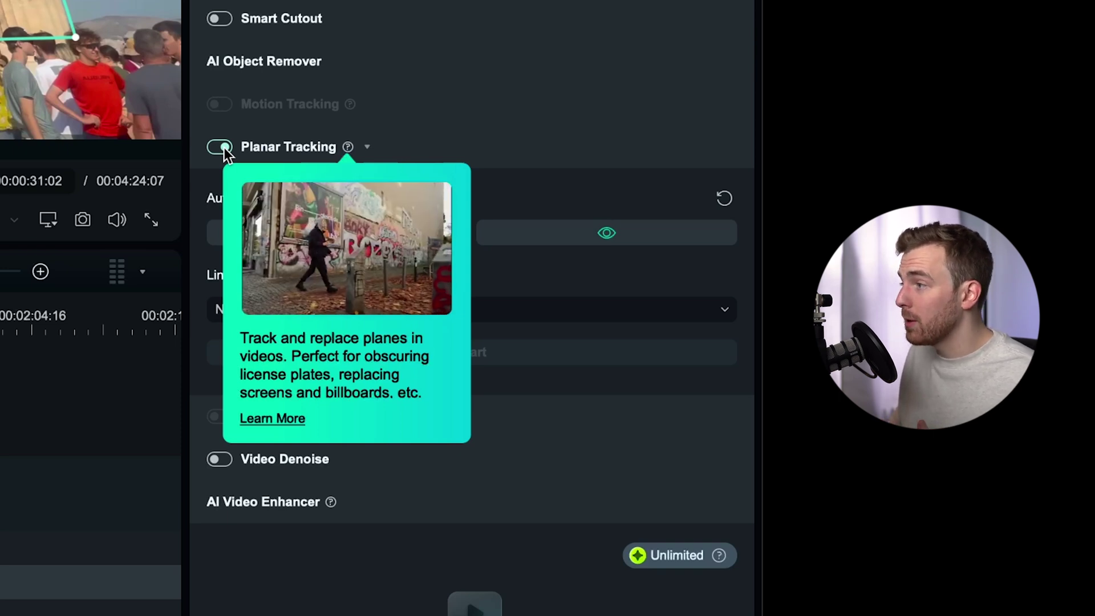
left_click(222, 148)
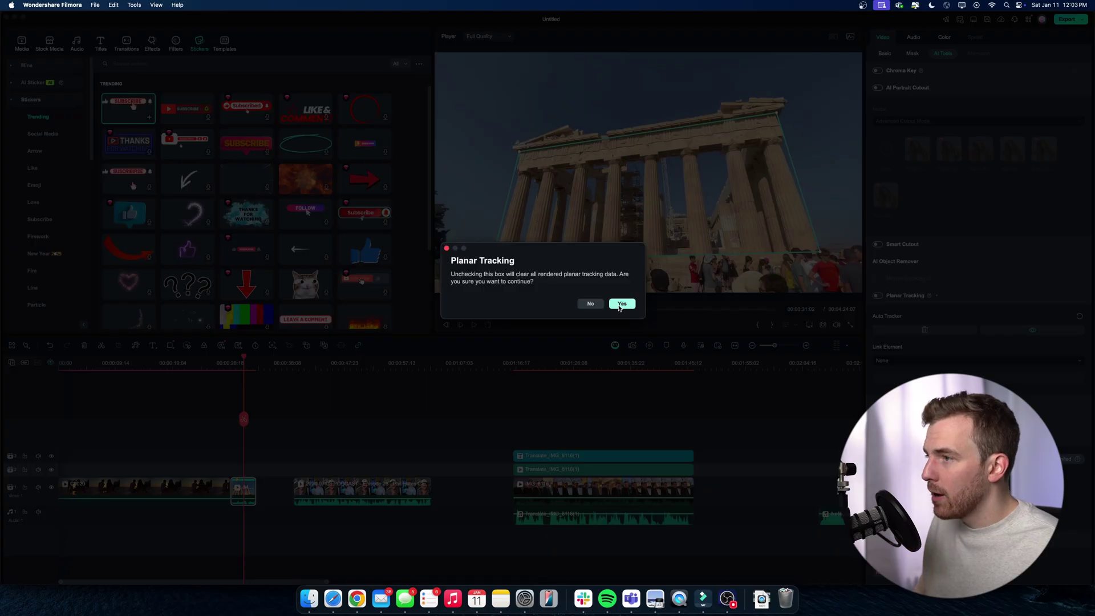
left_click(621, 305)
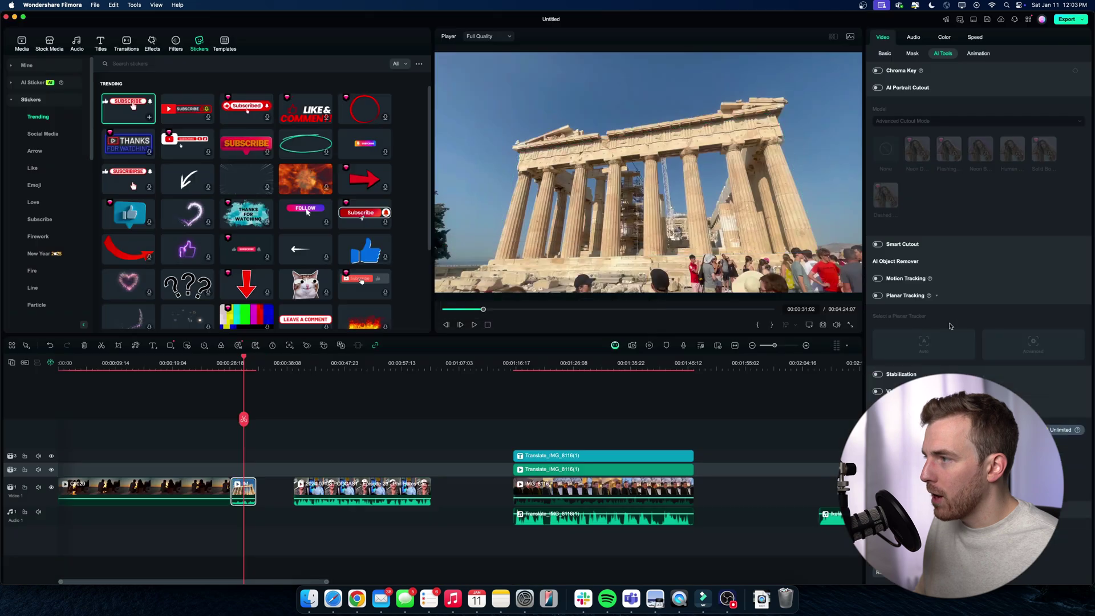
- Turn Planar Tracking back on at 00:00:29:02 and add an Auto planar tracker
left_click(877, 296)
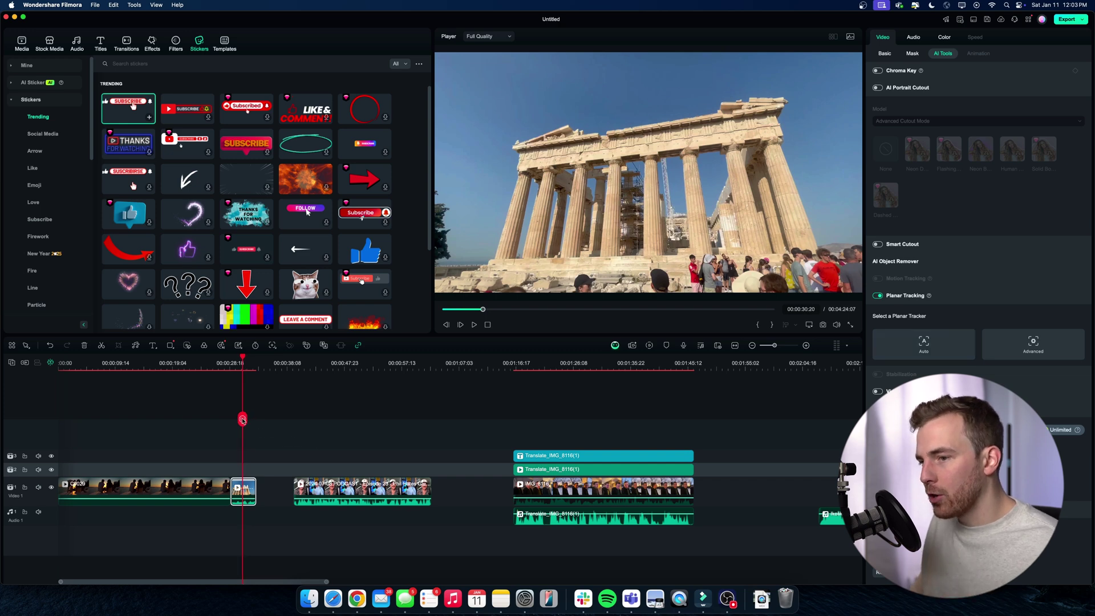
mouse_move(242, 420)
left_mouse_down()
mouse_move(232, 421)
mouse_move(243, 422)
left_mouse_up()
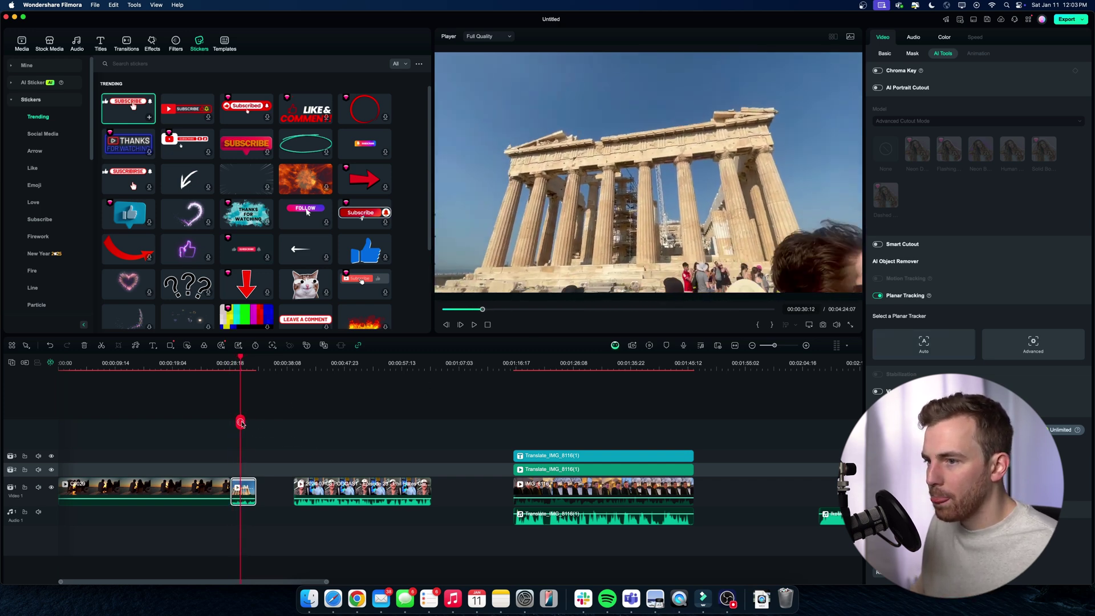
left_click(924, 344)
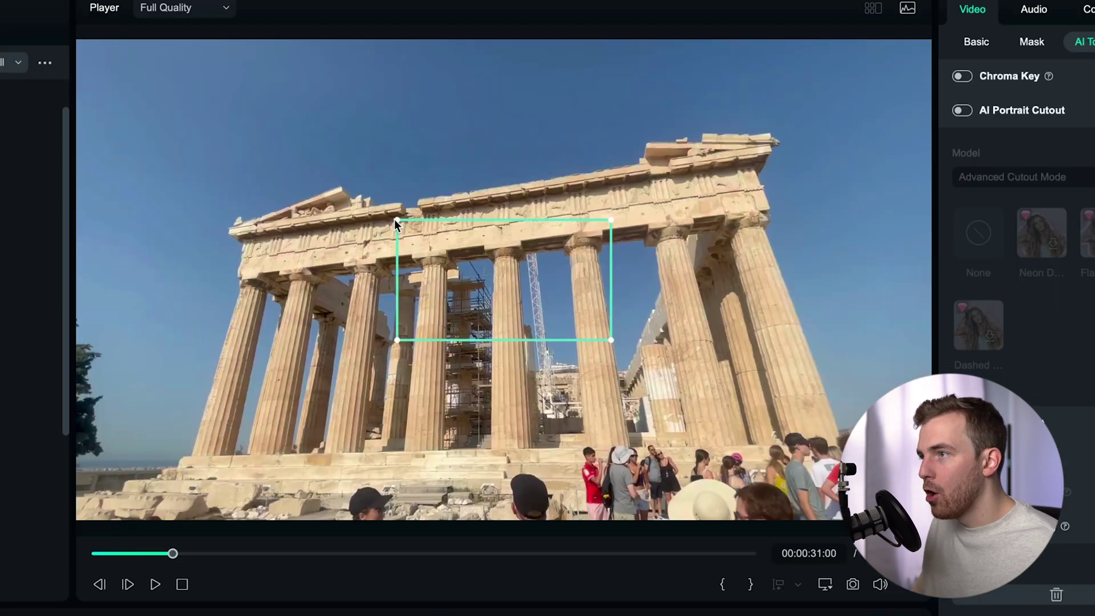
- Fit the tracking box corners to the temple's pediment and base, then start tracking
left_click_drag(596, 143, 519, 154)
left_click_drag(244, 244, 244, 241)
left_click_drag(616, 224, 753, 170)
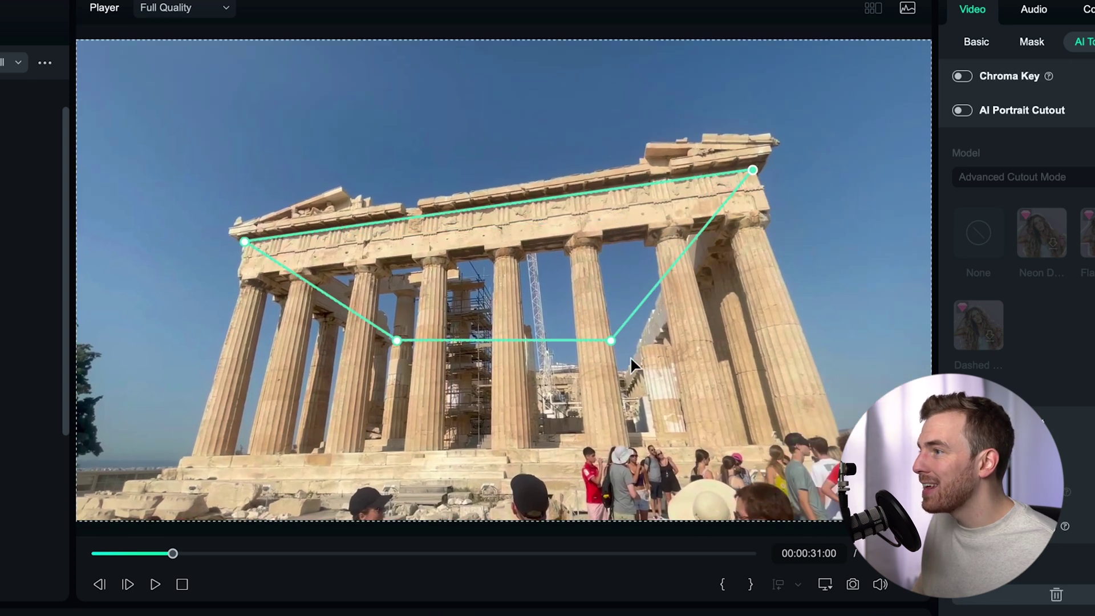
left_click_drag(611, 340, 836, 445)
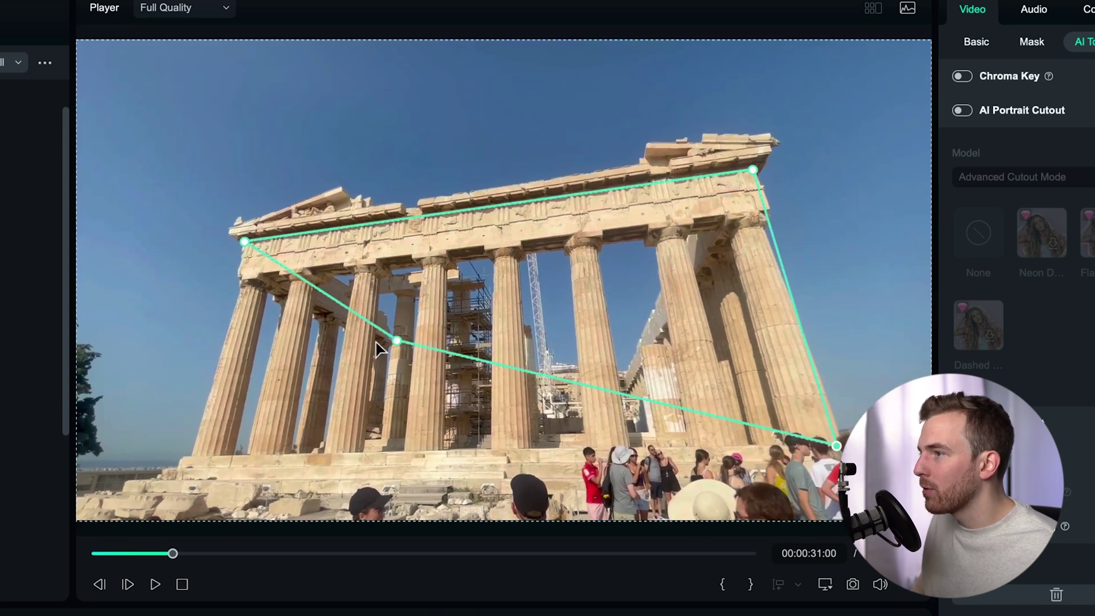
left_click_drag(399, 342, 189, 457)
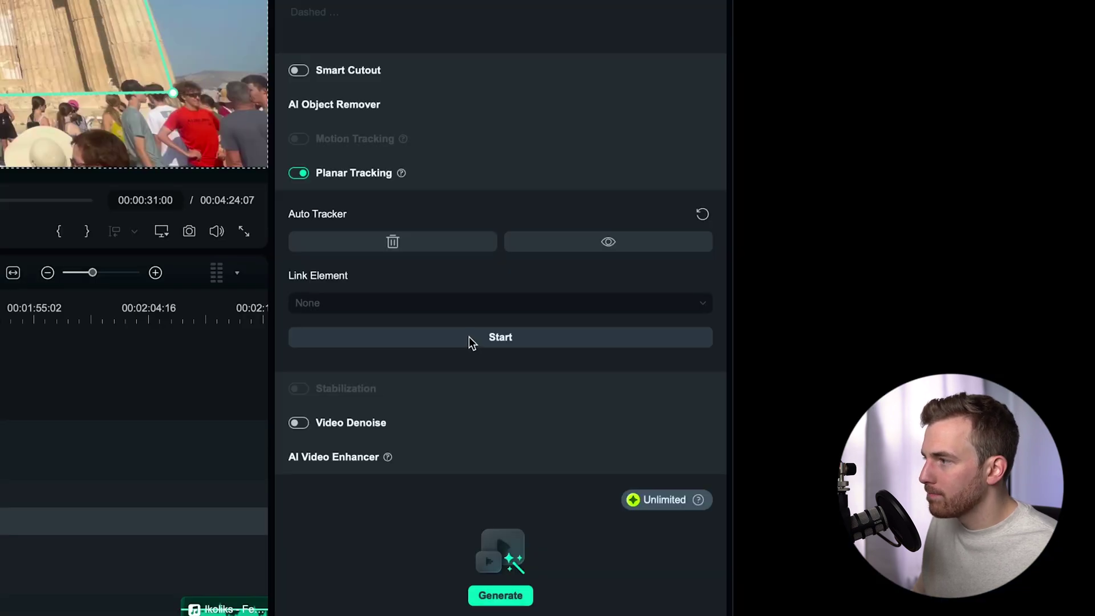
left_click(469, 337)
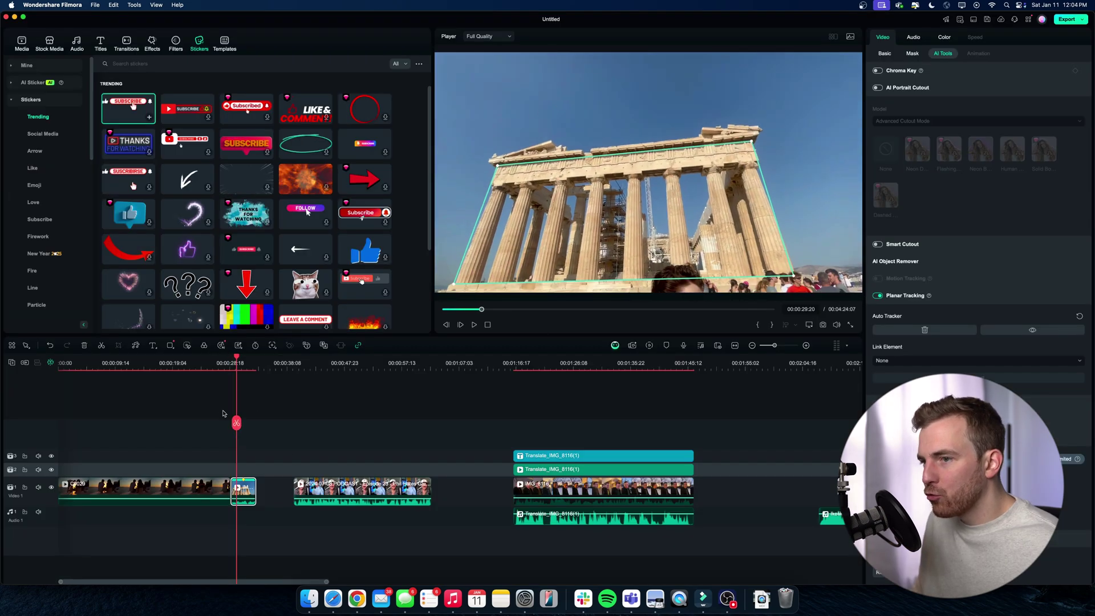
- Scrub around 00:00:30 to check the track, then return to 00:00:28:10
left_click_drag(237, 423, 247, 425)
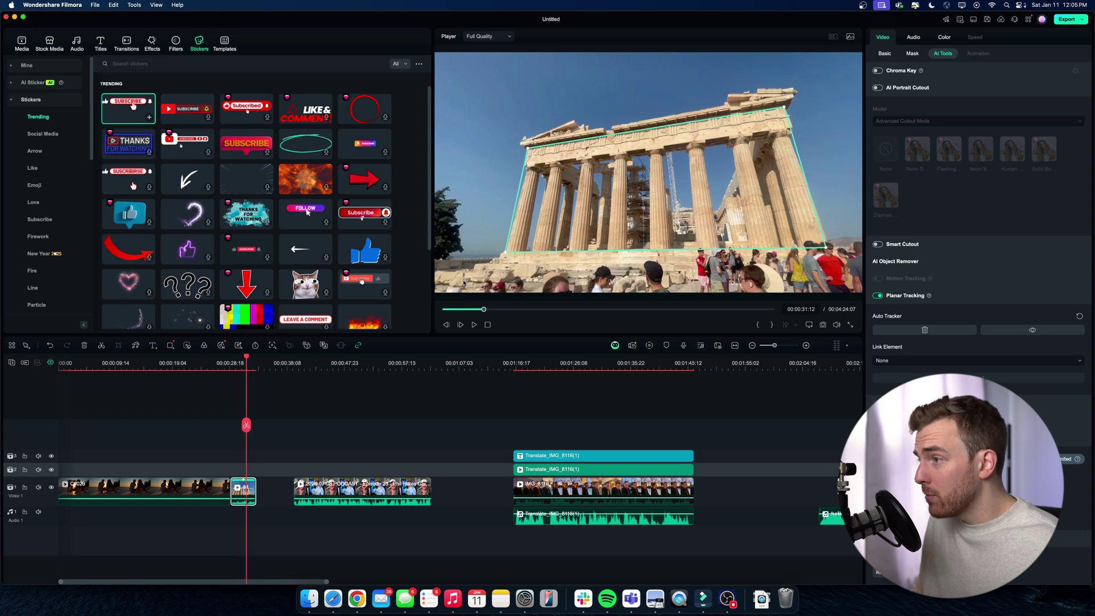
mouse_move(246, 425)
left_mouse_down()
mouse_move(229, 432)
mouse_move(237, 426)
left_mouse_up()
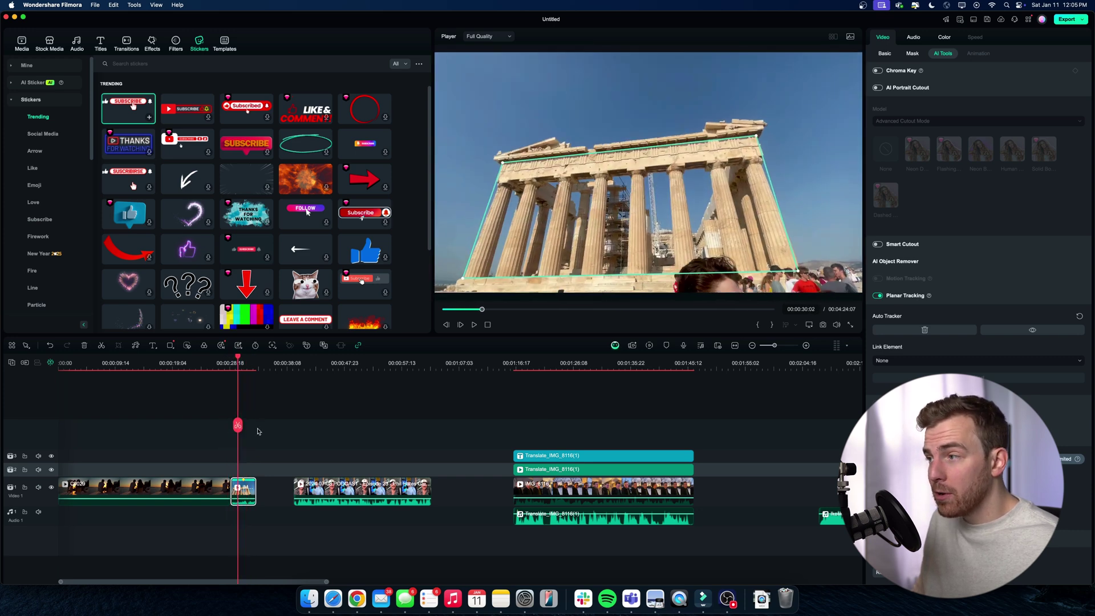
left_click(920, 363)
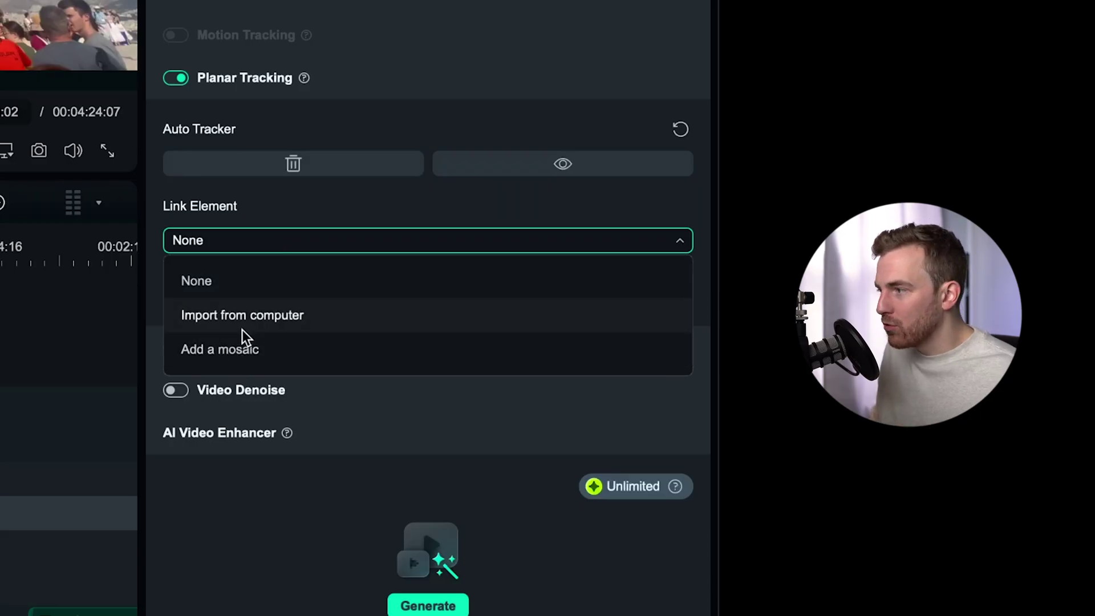
- Drop the red Subscribe sticker above the Parthenon clip and link it to the tracked plane
left_click(197, 273)
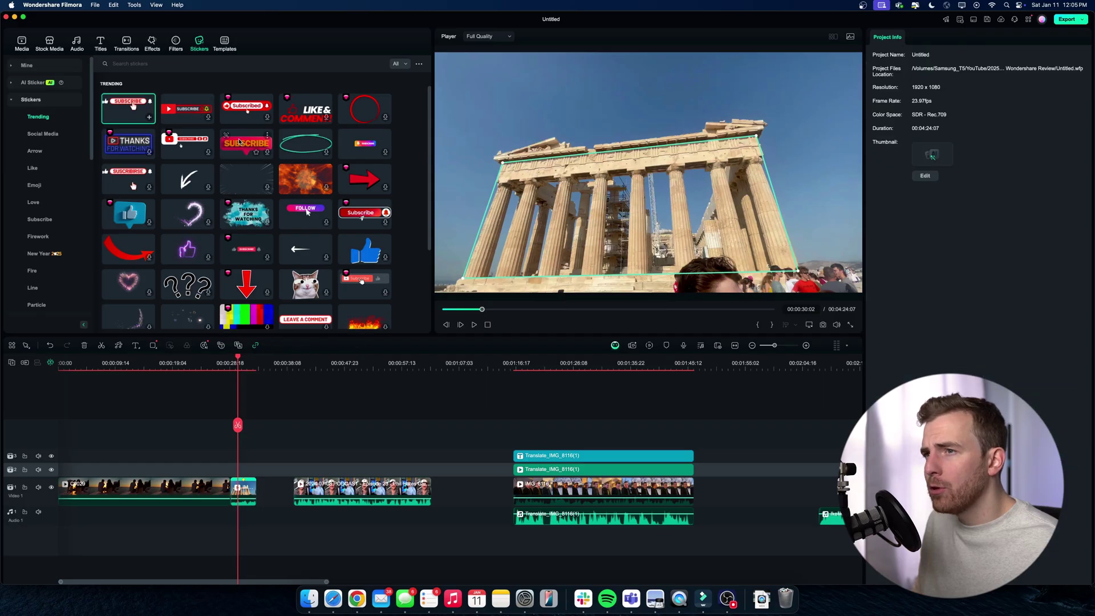
left_click_drag(368, 218, 361, 234)
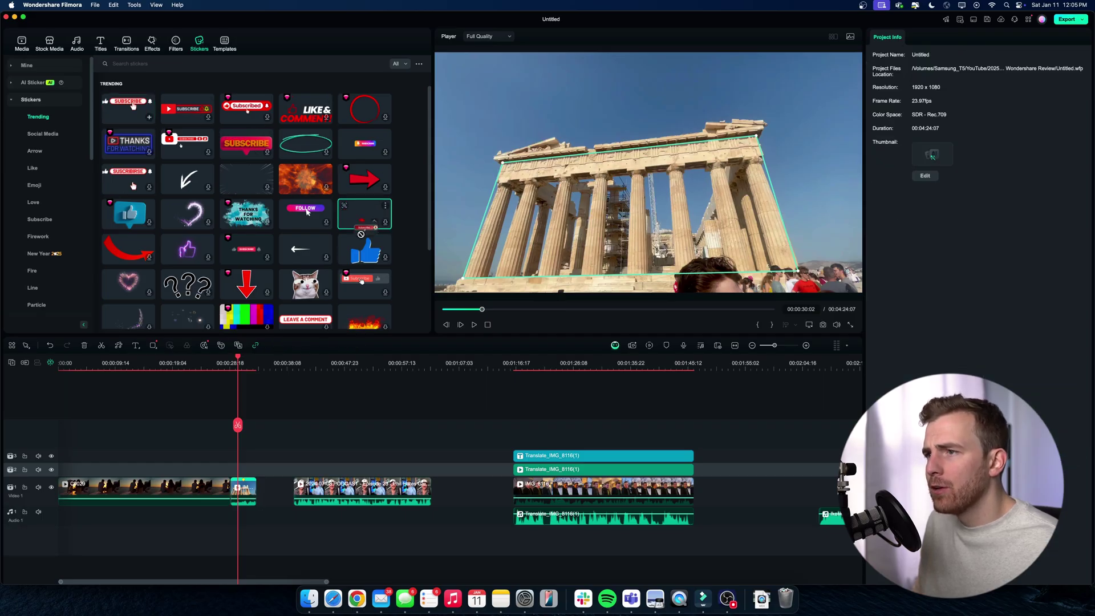
left_click_drag(247, 444, 249, 445)
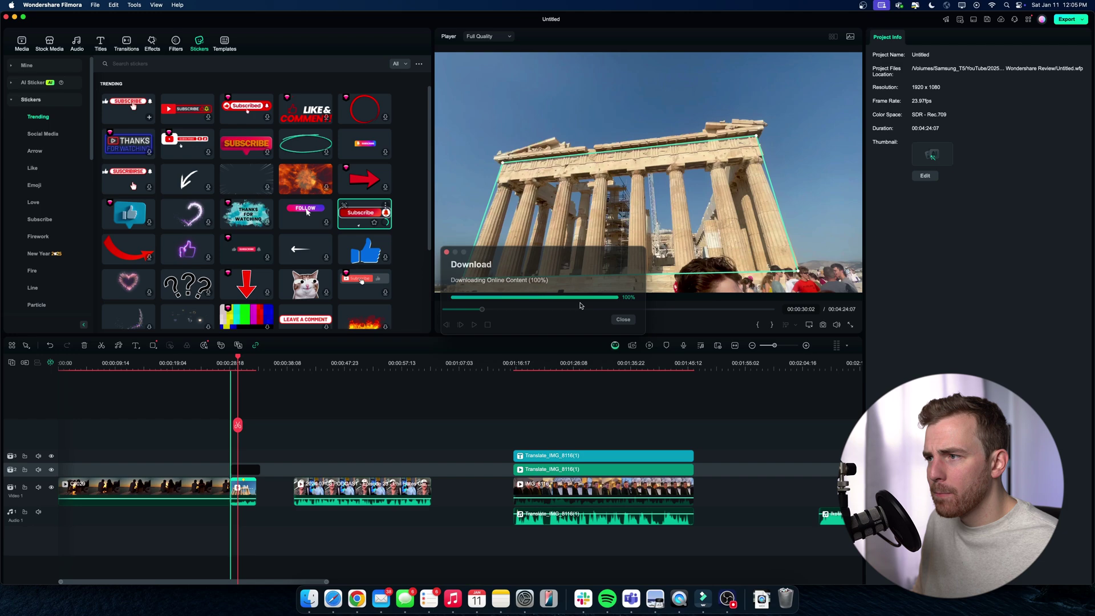
left_click(244, 488)
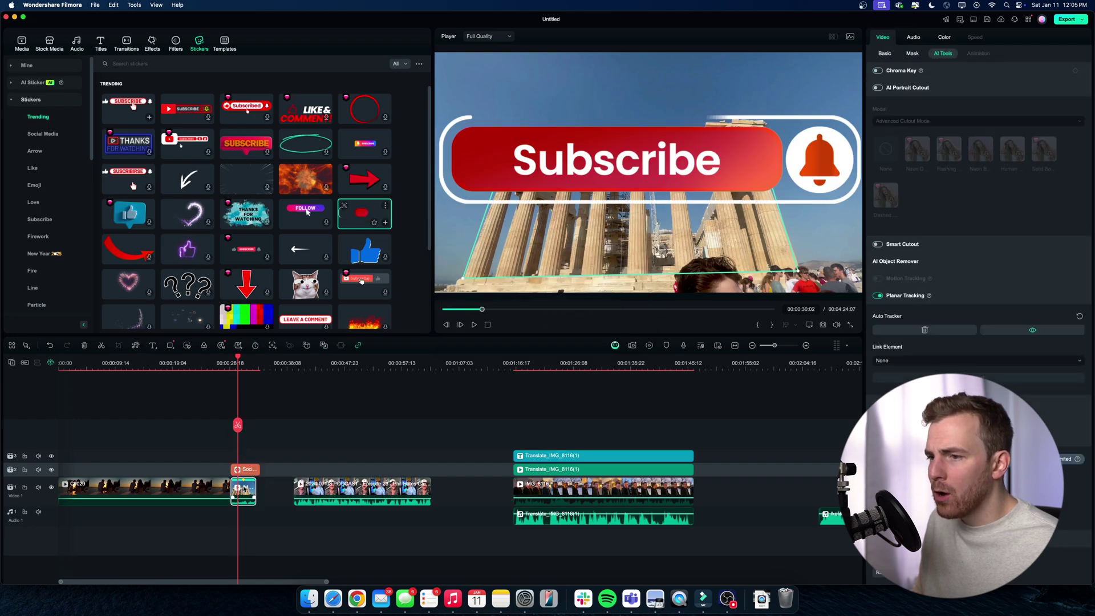
left_click(909, 361)
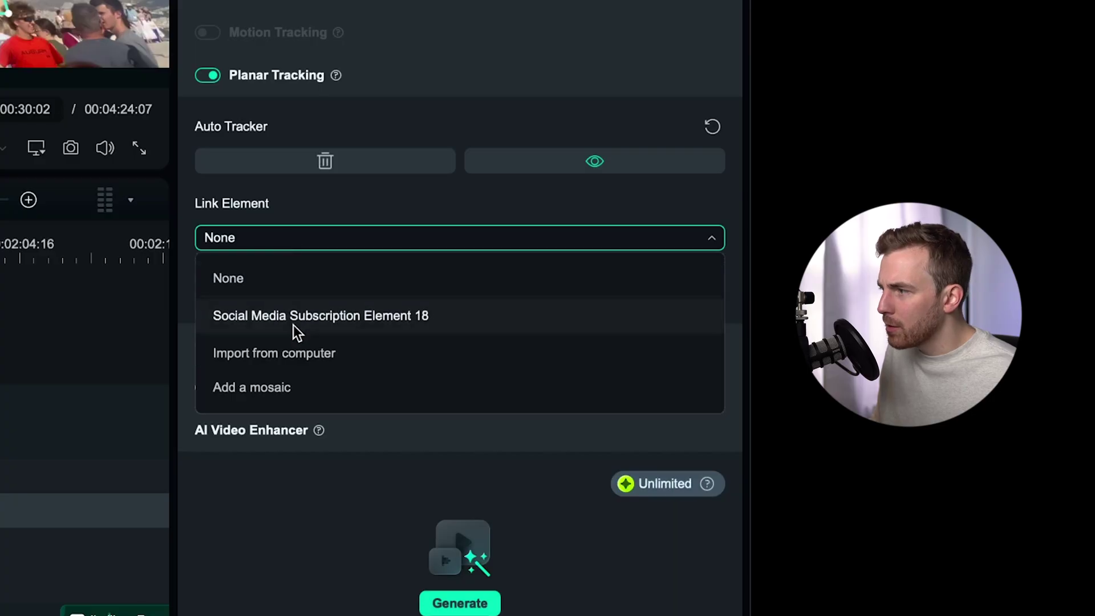
left_click(294, 320)
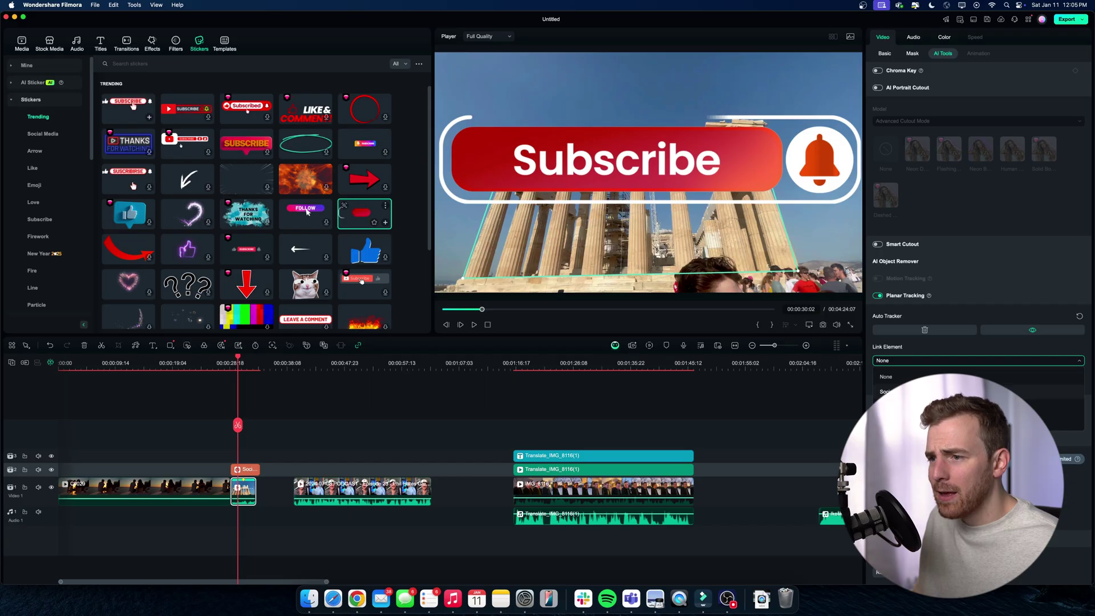
key("space")
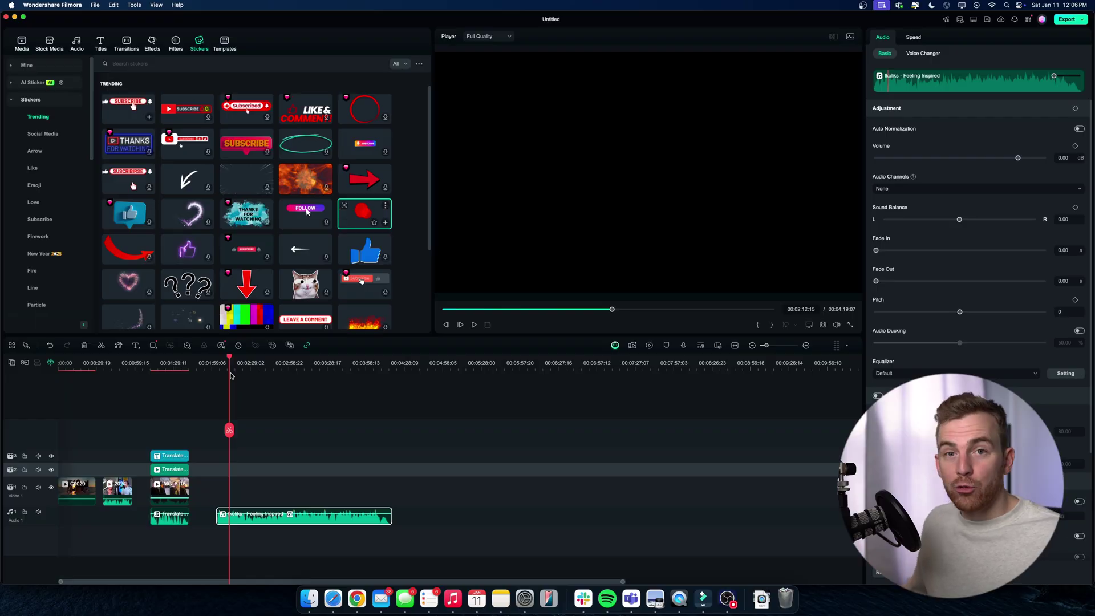
- Deselect the Ikoliks – Feeling Inspired music clip to show the 1920 x 1080 project info
left_click(273, 499)
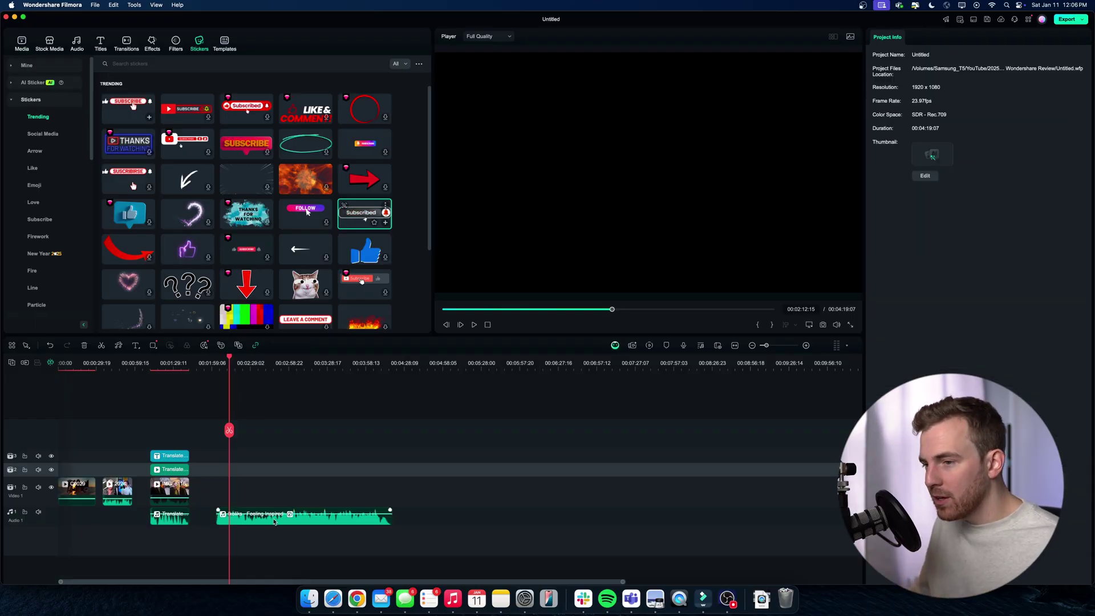
- Stretch the Ikoliks Feeling Inspired music to 00:03:35:20, extend it further, then trim it much shorter
left_click(273, 522)
mouse_move(229, 433)
left_mouse_down()
mouse_move(215, 435)
mouse_move(408, 435)
mouse_move(243, 434)
left_mouse_up()
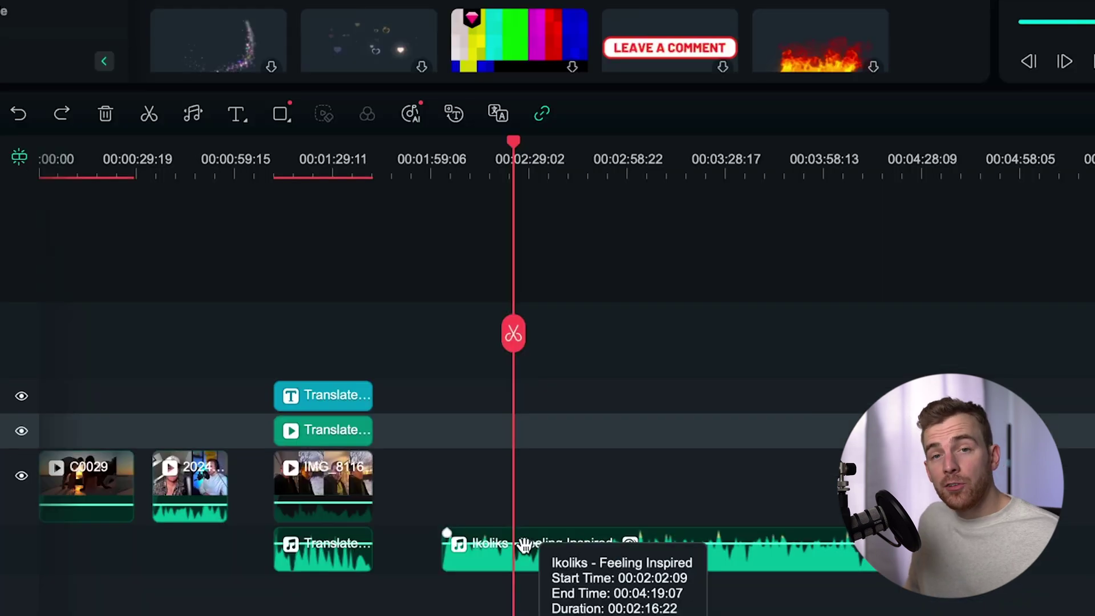
left_click(531, 553)
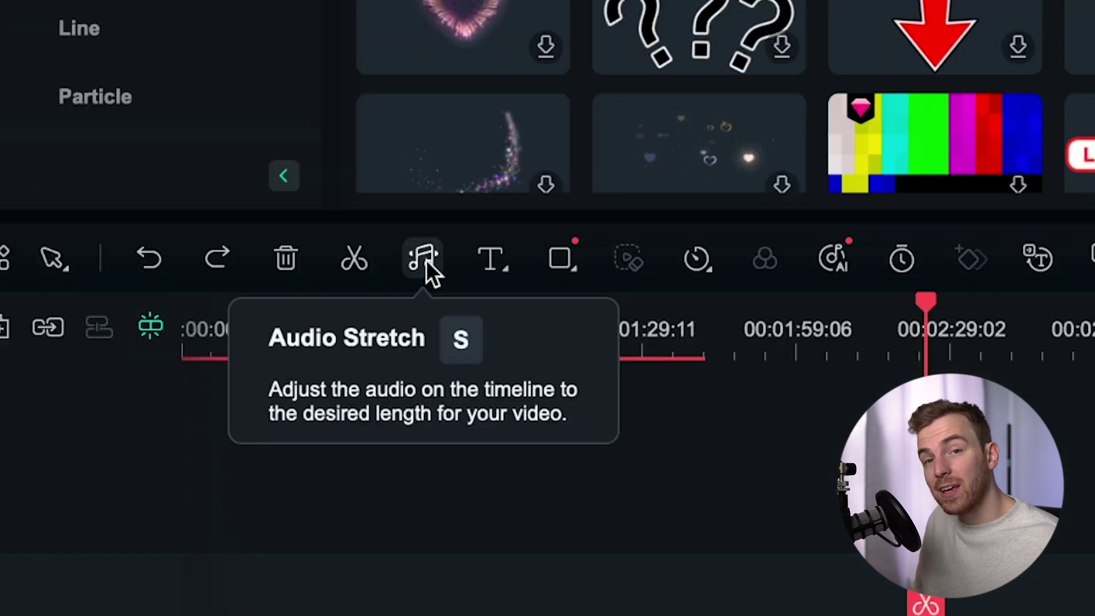
left_click(426, 259)
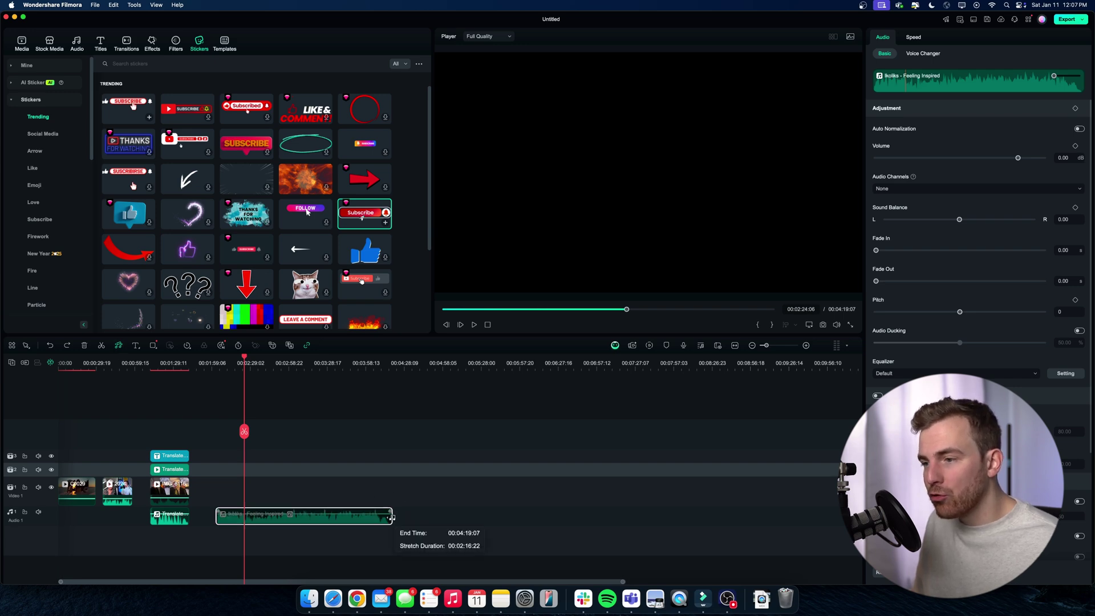
left_click_drag(392, 518, 532, 514)
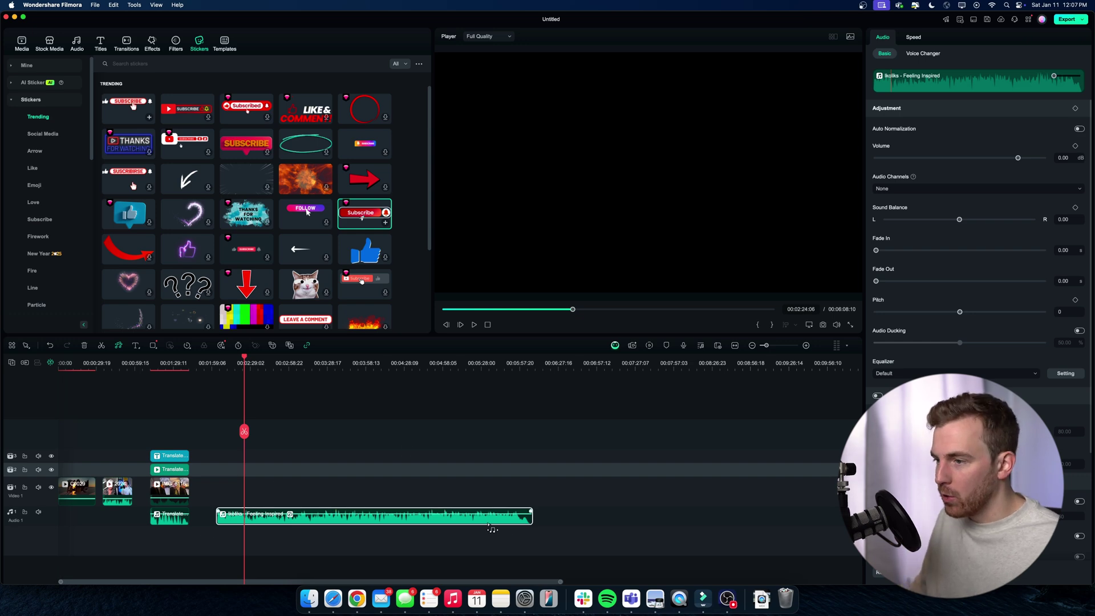
left_click_drag(534, 519, 833, 519)
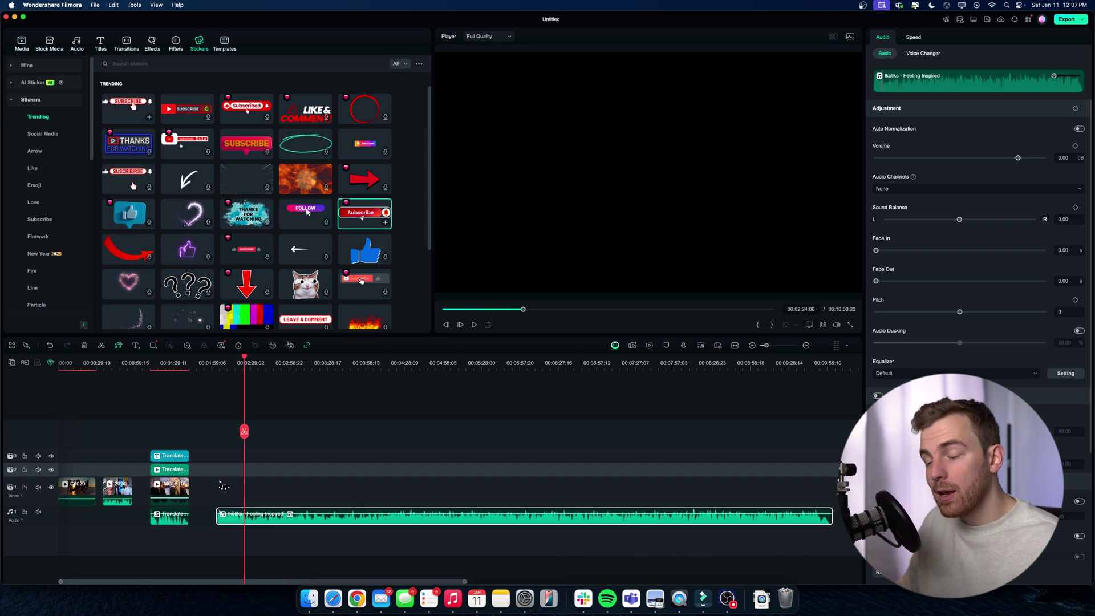
left_click_drag(833, 519, 263, 519)
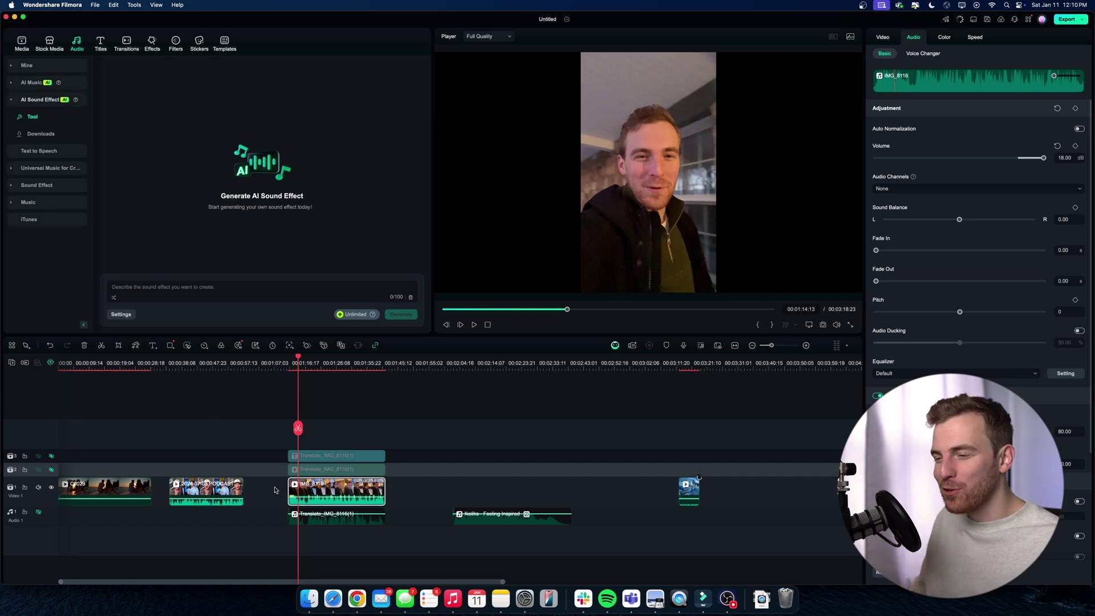
- Run AI Translation on IMG_8116, translating voice and captions from English (US) to Spanish (Spain)
right_click(308, 488)
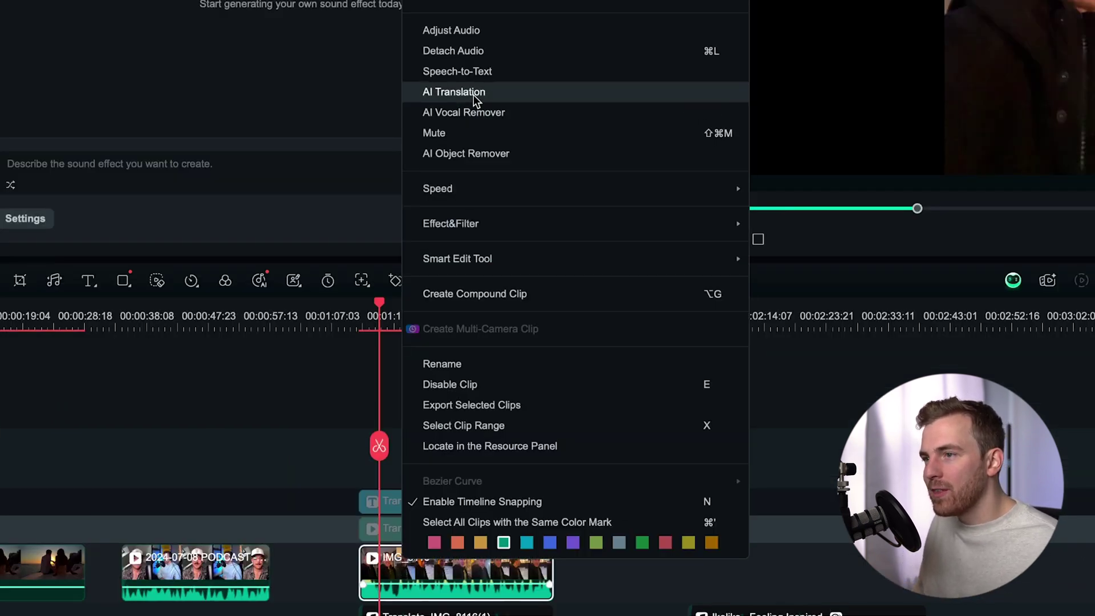
left_click(473, 95)
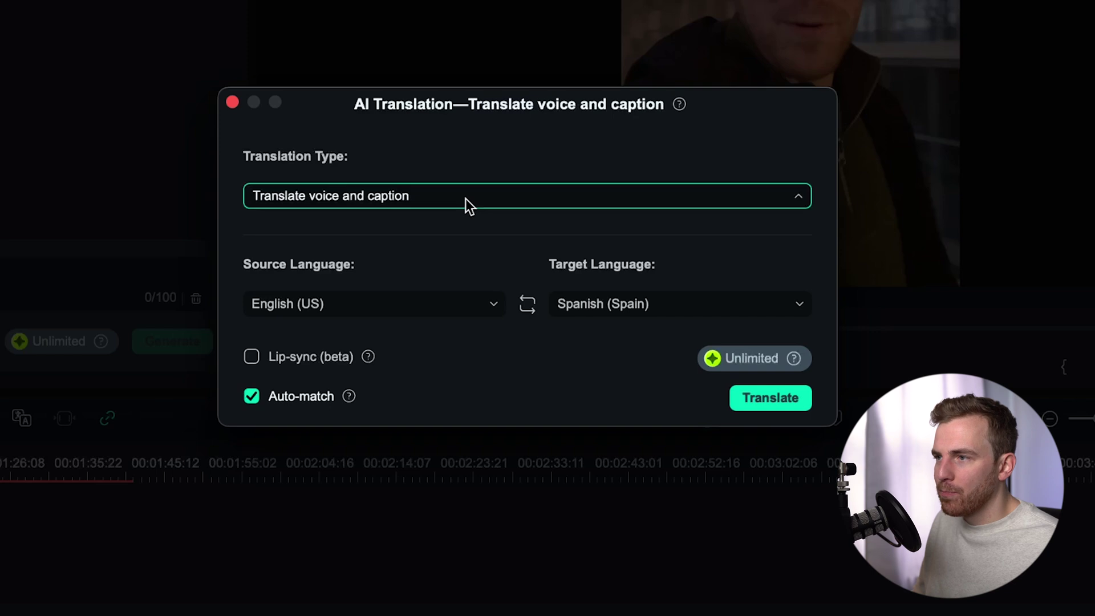
left_click(465, 199)
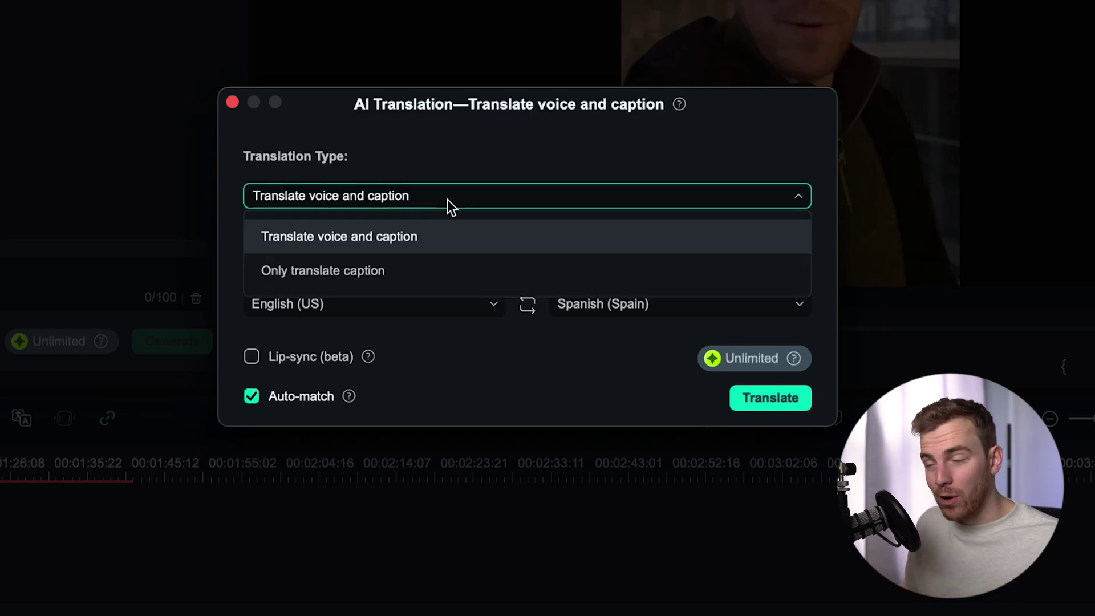
left_click(452, 236)
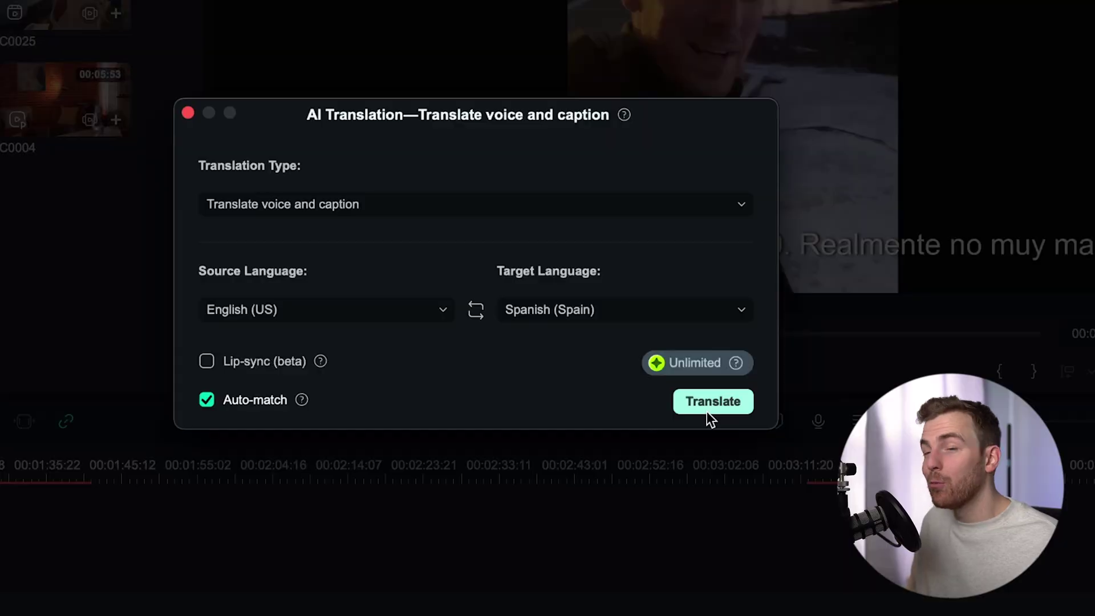
left_click(711, 402)
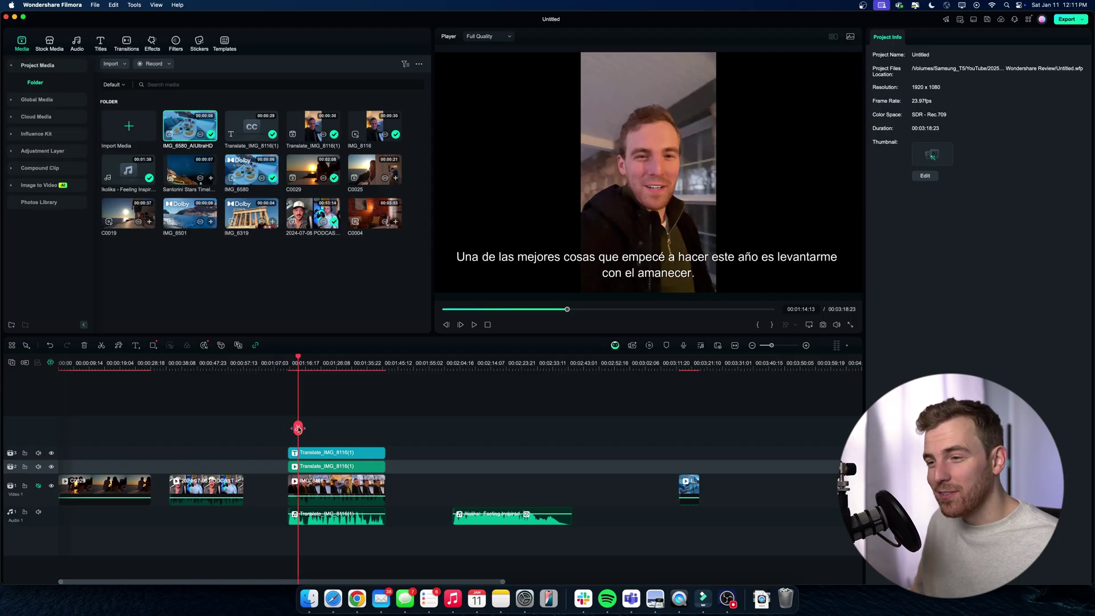
left_click_drag(299, 429, 288, 429)
key("space")
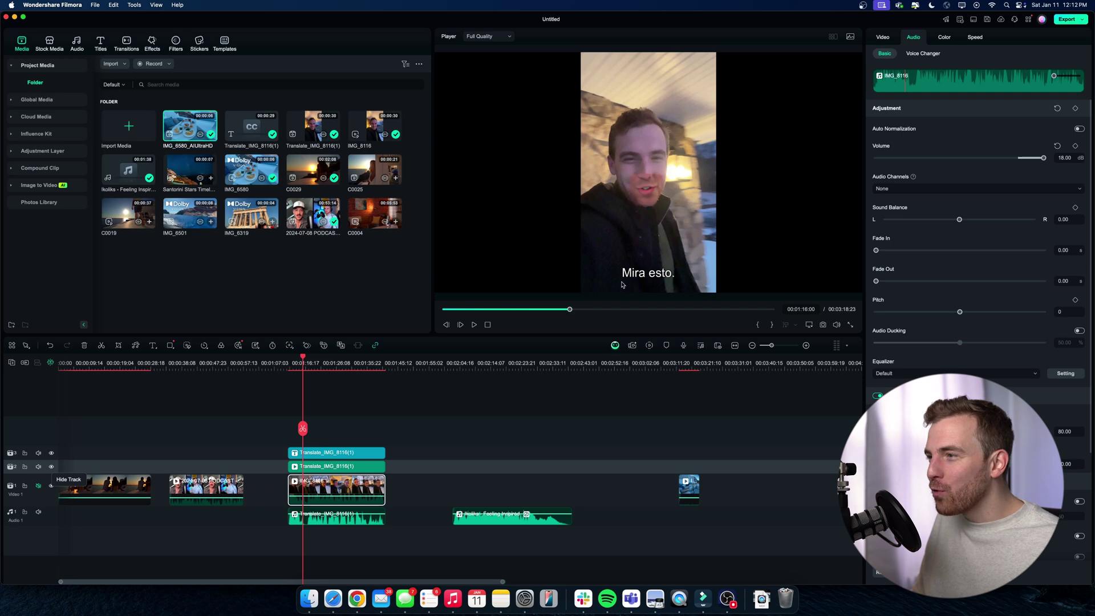
left_click(51, 467)
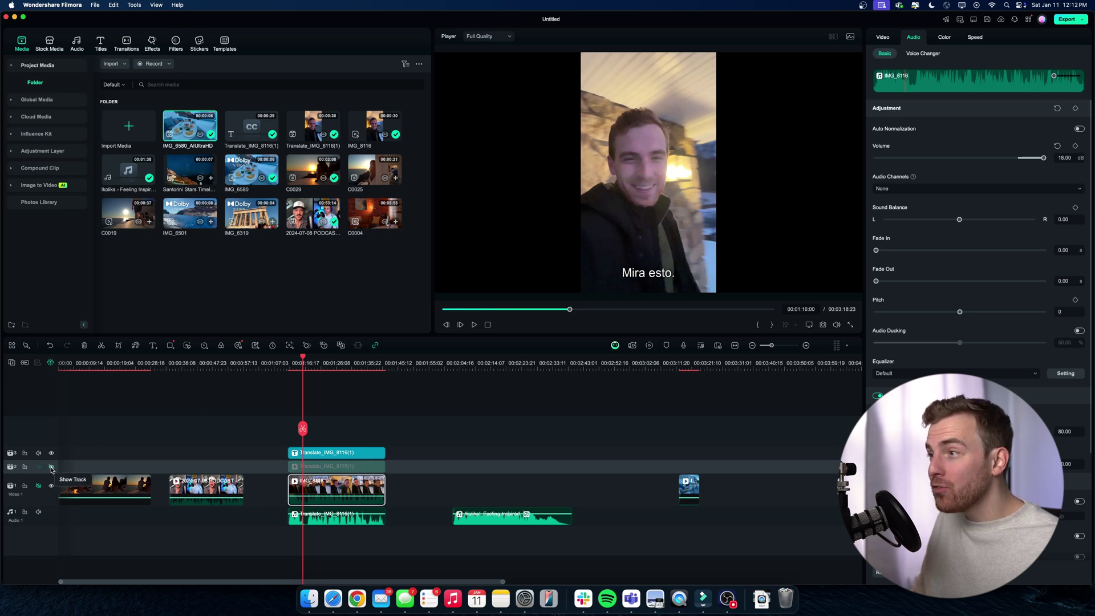
left_click(52, 467)
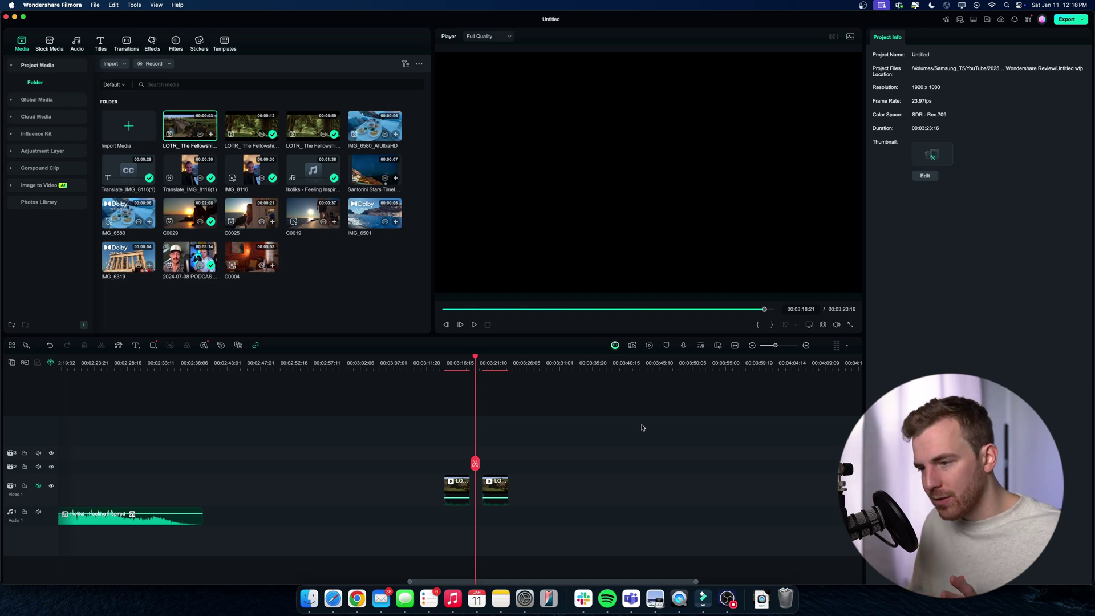
- Replay from the bridge scene, then run AI Video Enhancer on the second LOTR clip
left_click_drag(467, 462, 453, 466)
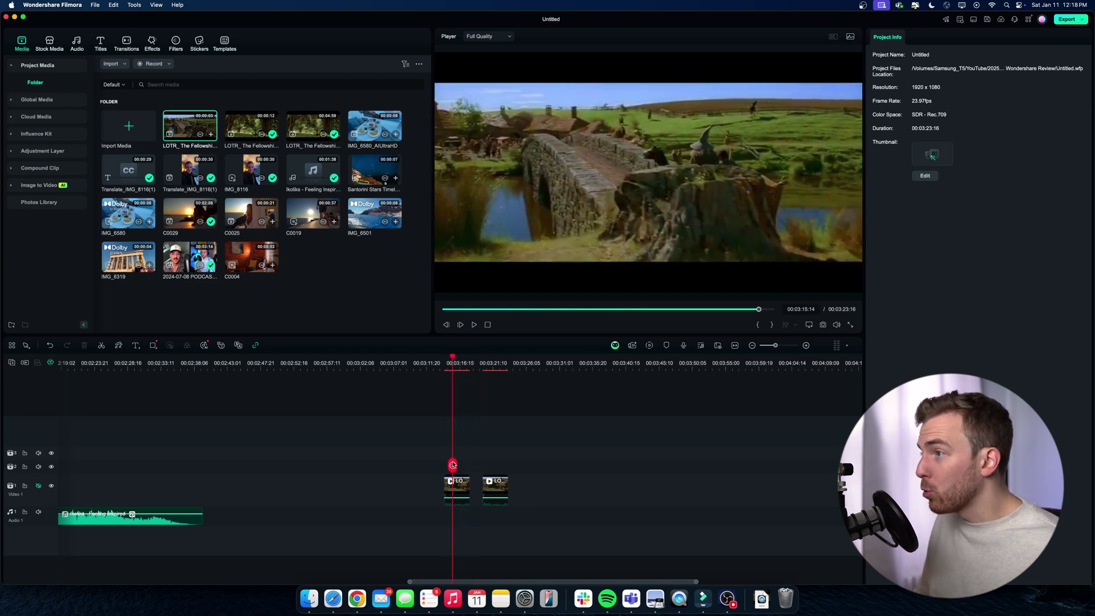
key("space")
key("space")
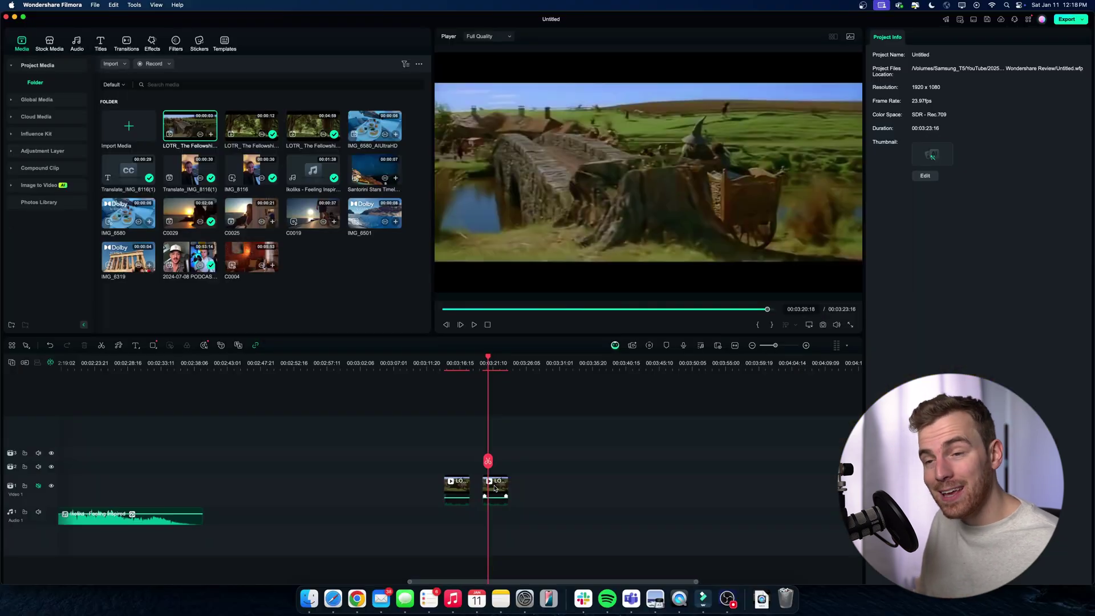
left_click(495, 488)
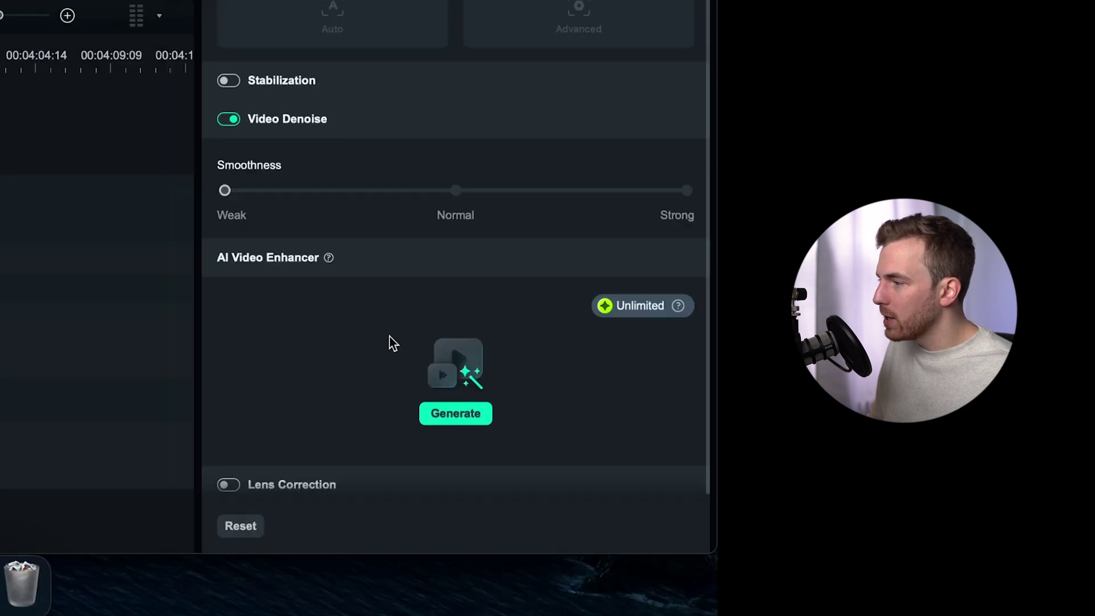
scroll(329, 269, "down", 1)
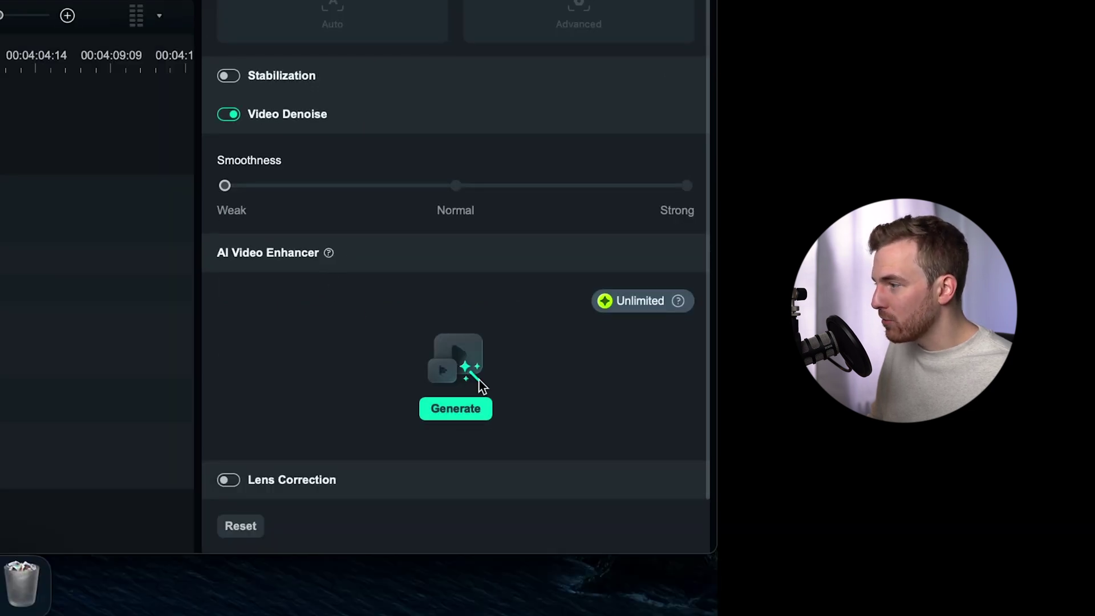
left_click(460, 405)
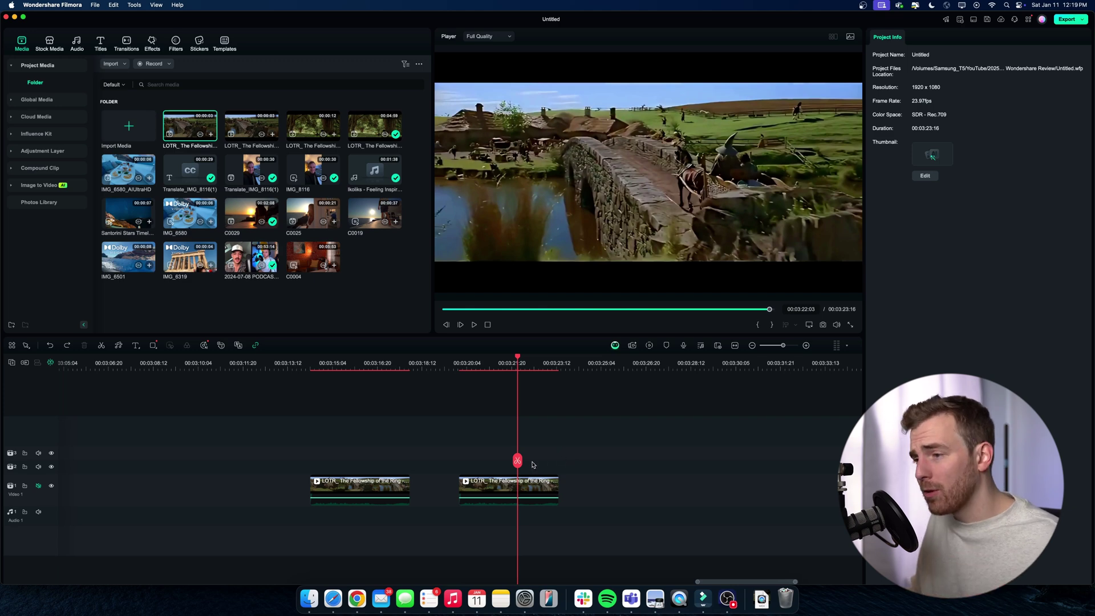
left_click_drag(518, 460, 496, 454)
key("space")
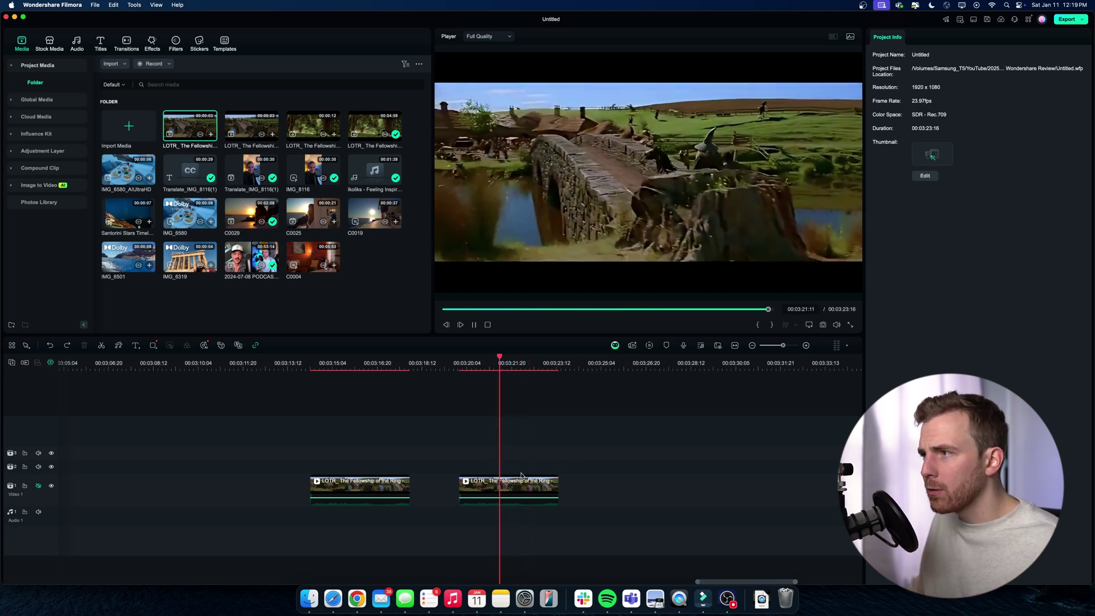
key("space")
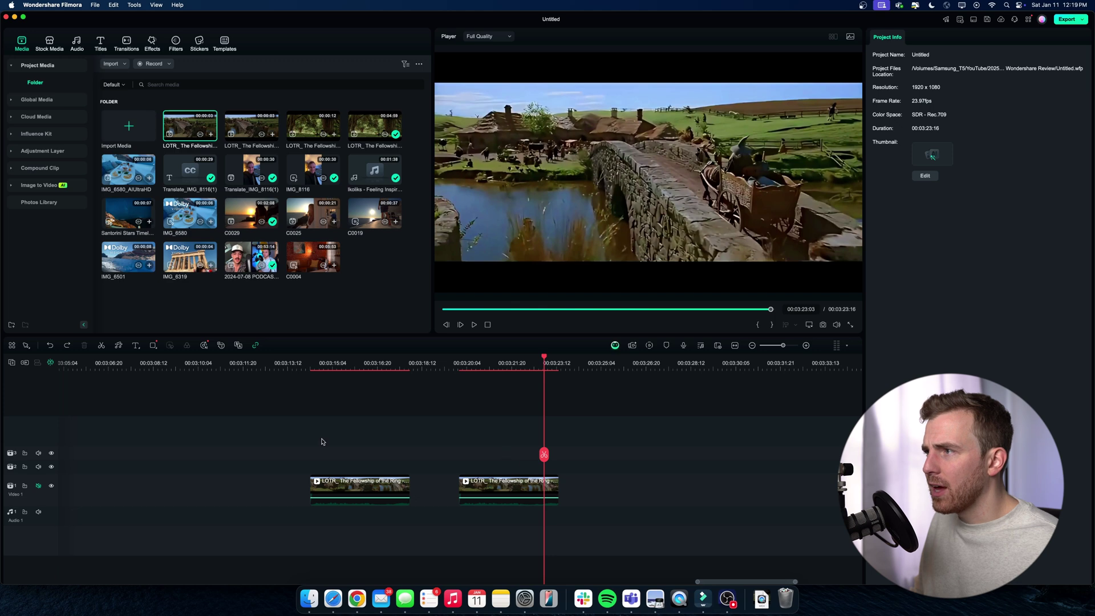
left_click_drag(544, 455, 350, 460)
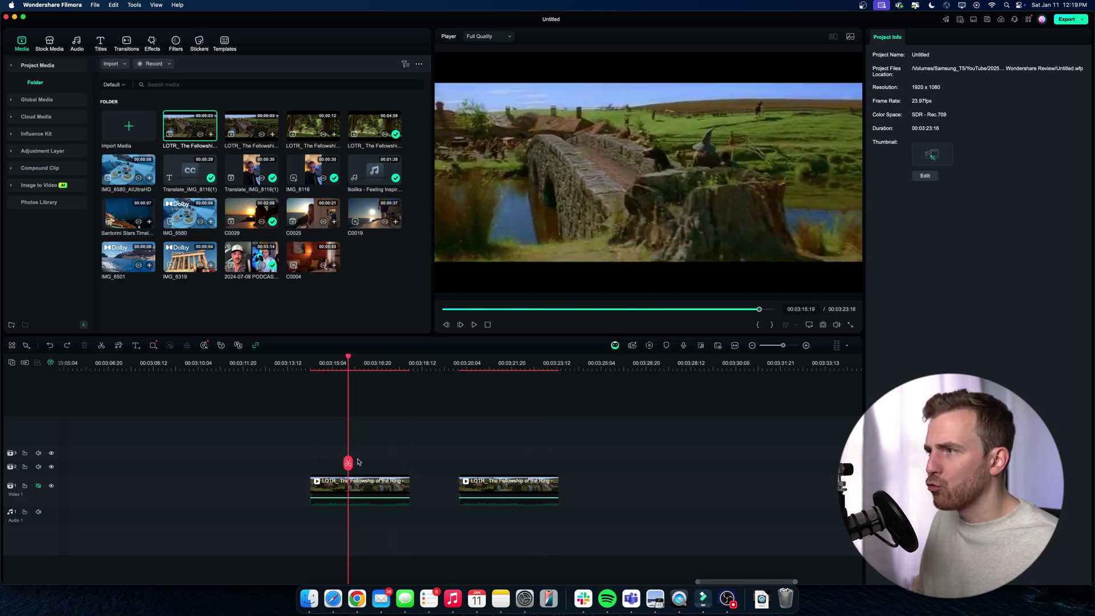
key("space")
key("space")
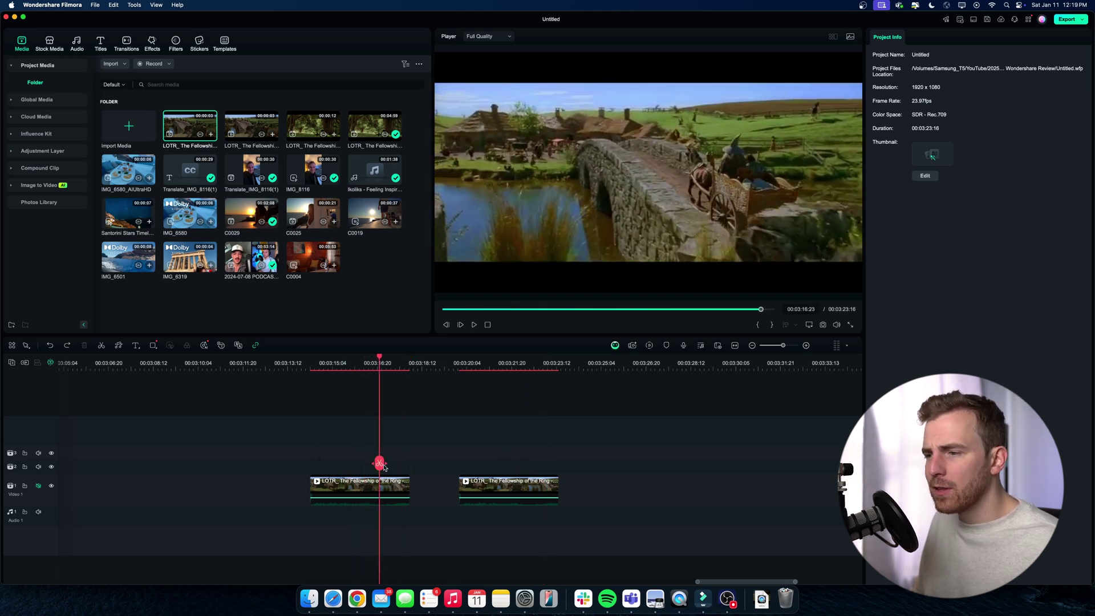
left_click_drag(384, 467, 487, 469)
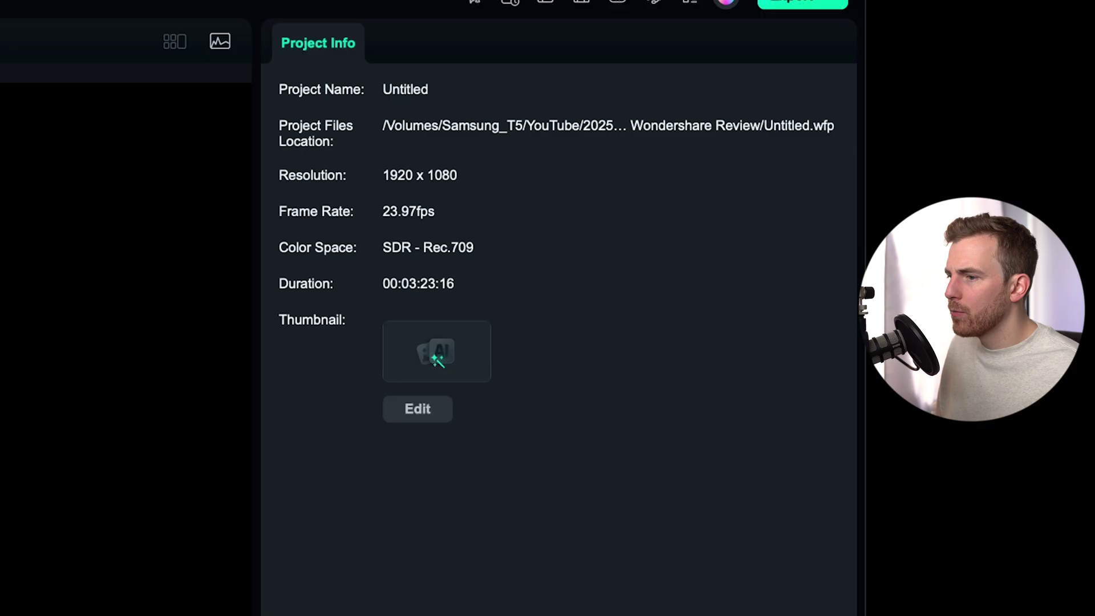
left_click(374, 487)
- Toggle the clip's AI Voice Enhancer off and back on to compare, then view Voice Changer filters
left_click(388, 46)
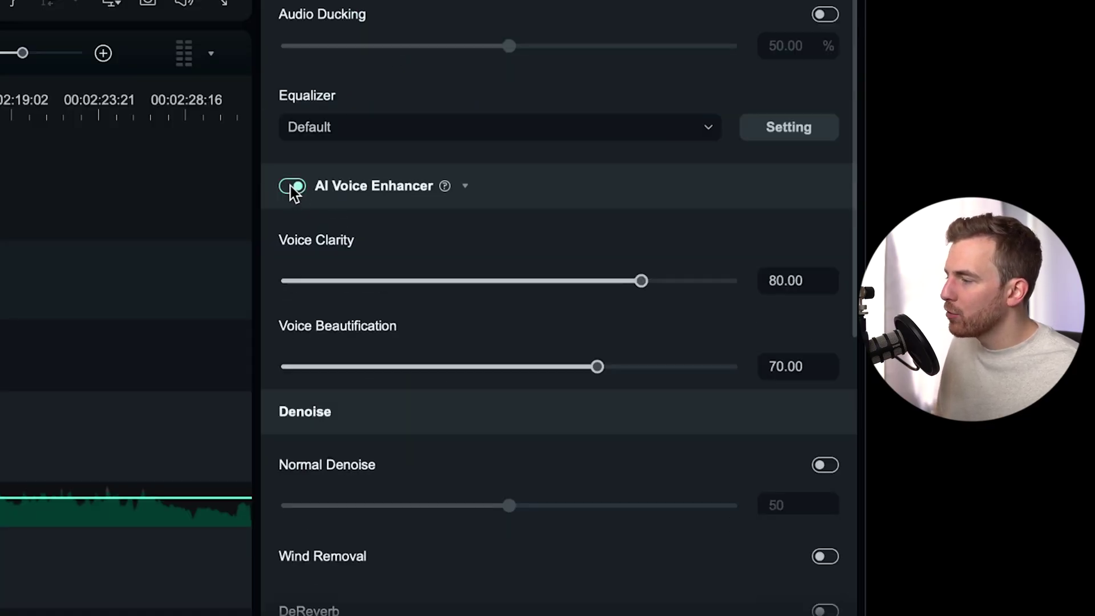
left_click(291, 186)
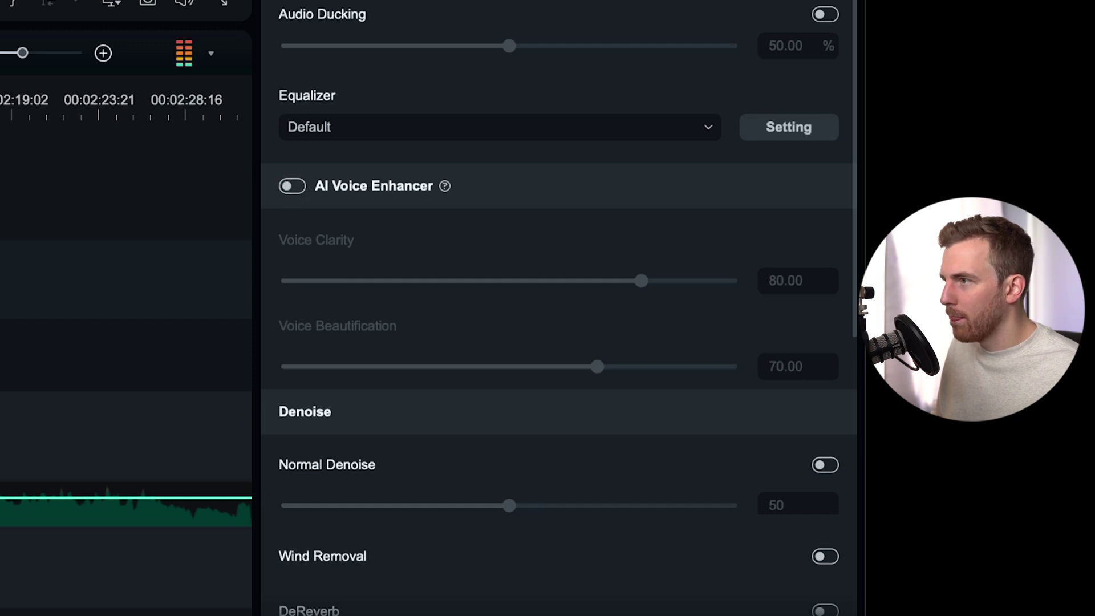
left_click(297, 186)
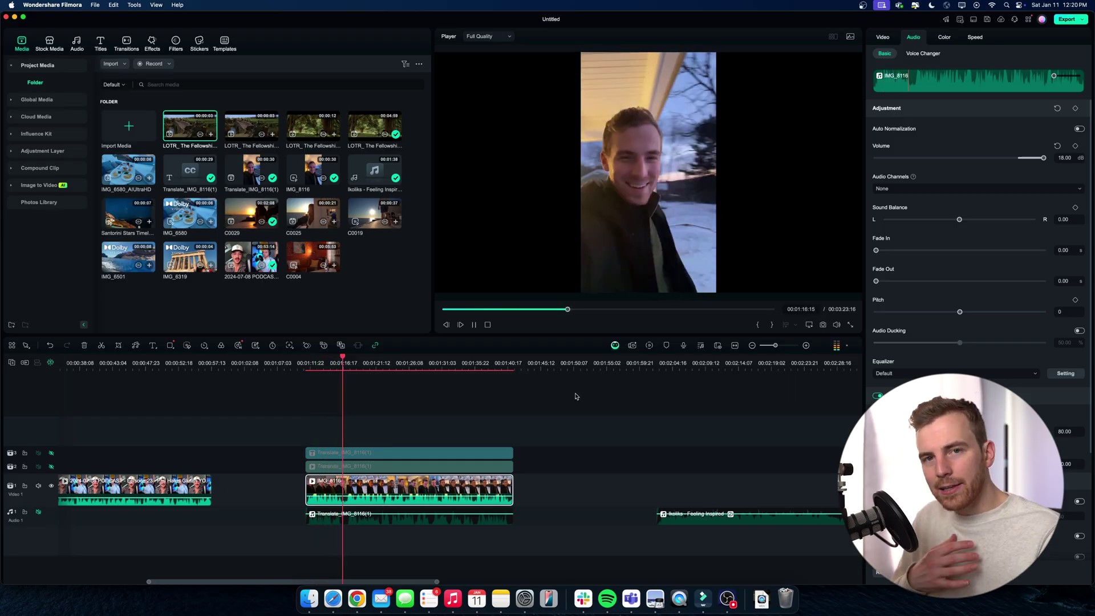
key("space")
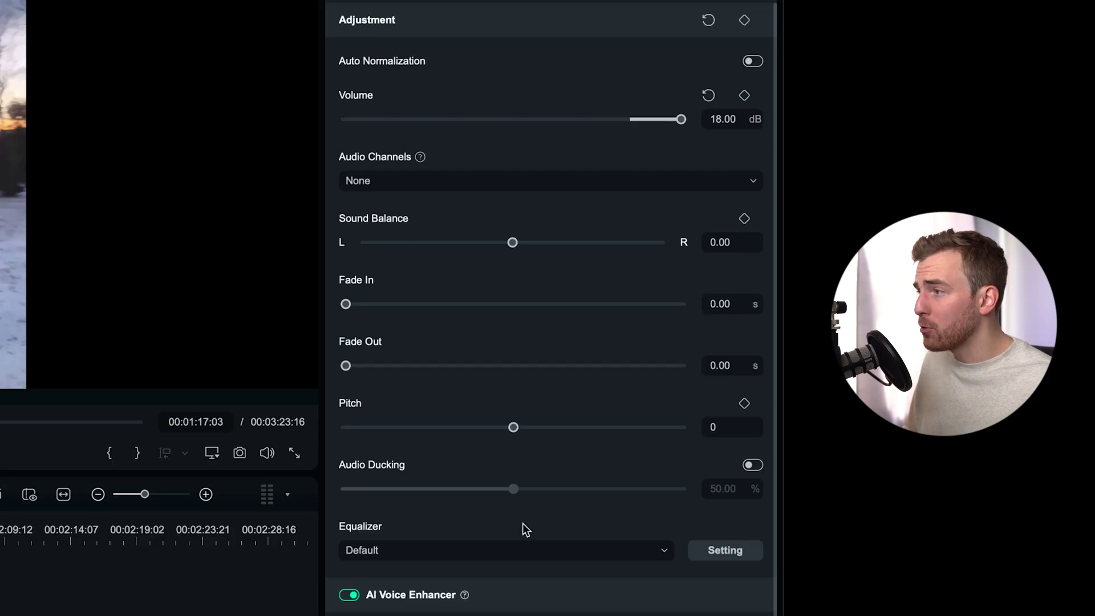
scroll(513, 427, "down", 4)
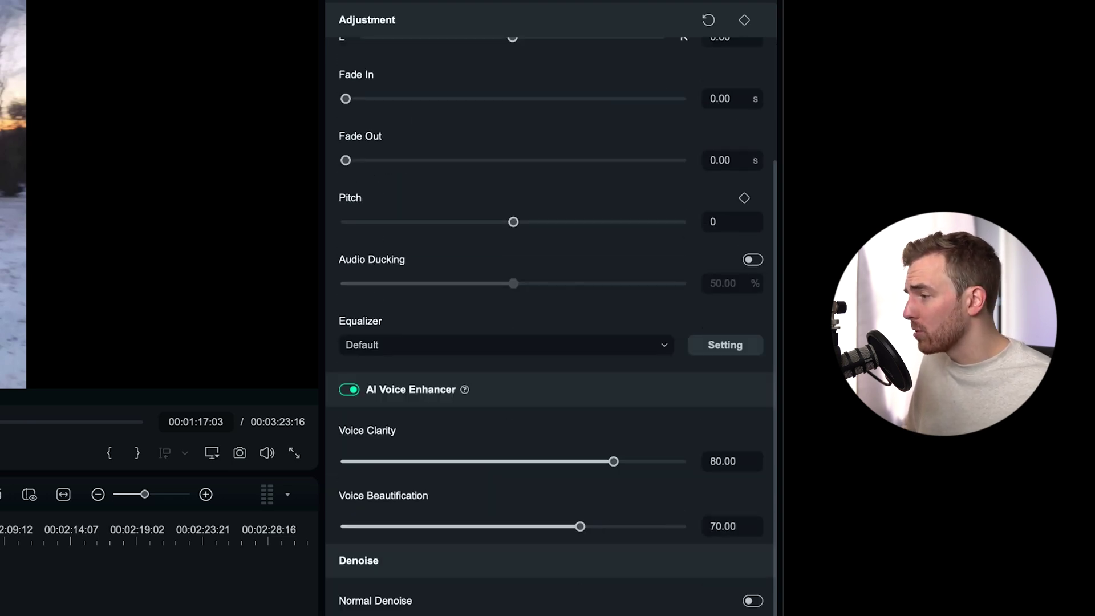
scroll(550, 343, "down", 2)
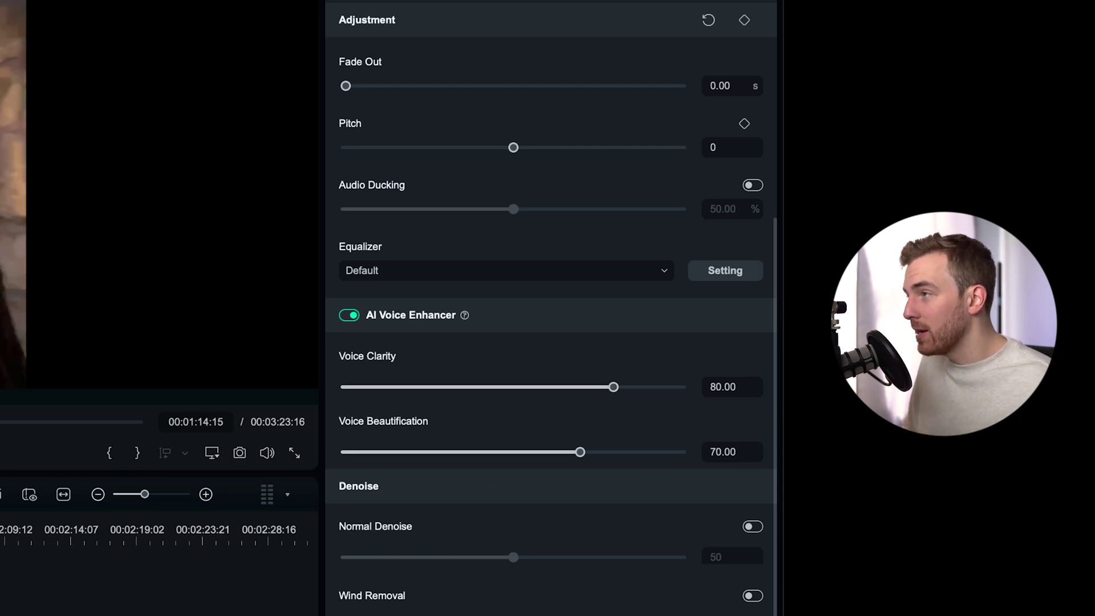
left_click(422, 46)
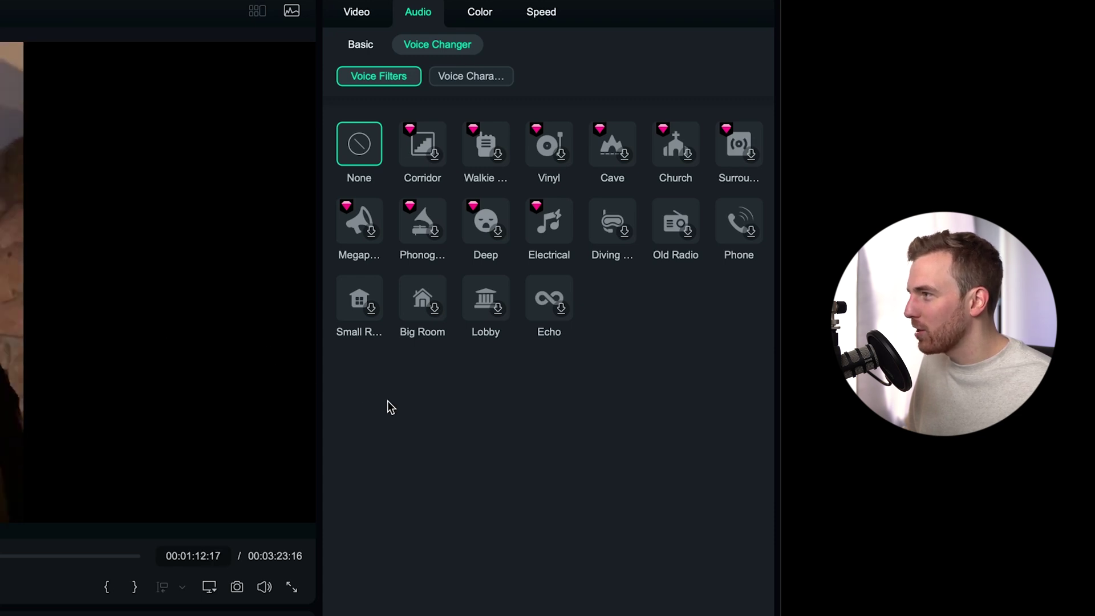
- Try the Echo and Deep voice filters, then set the clip's voice filter back to None
left_click(548, 298)
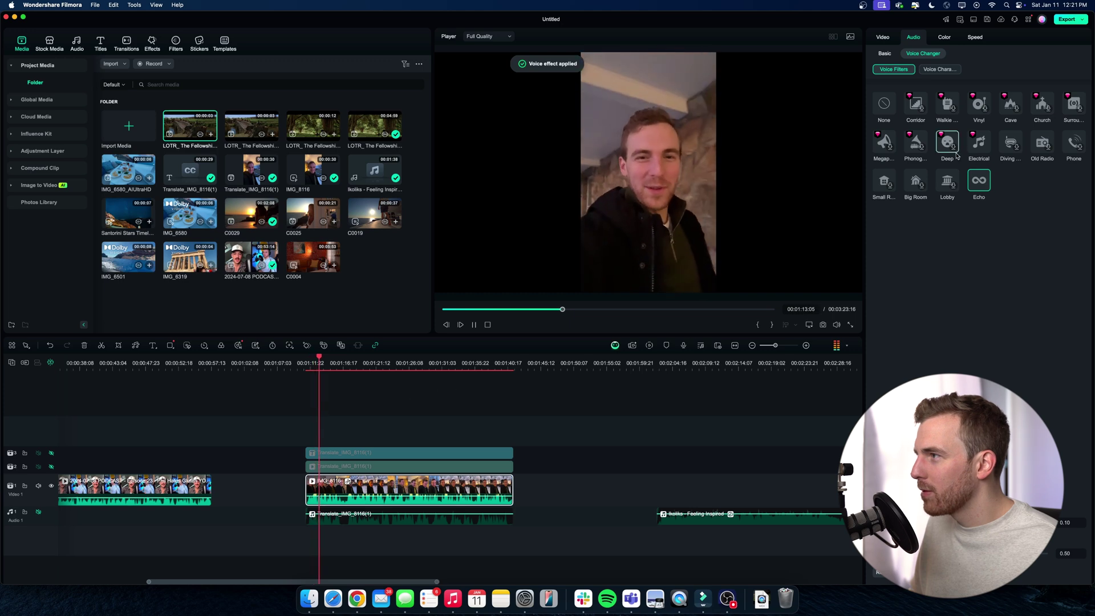
left_click(946, 144)
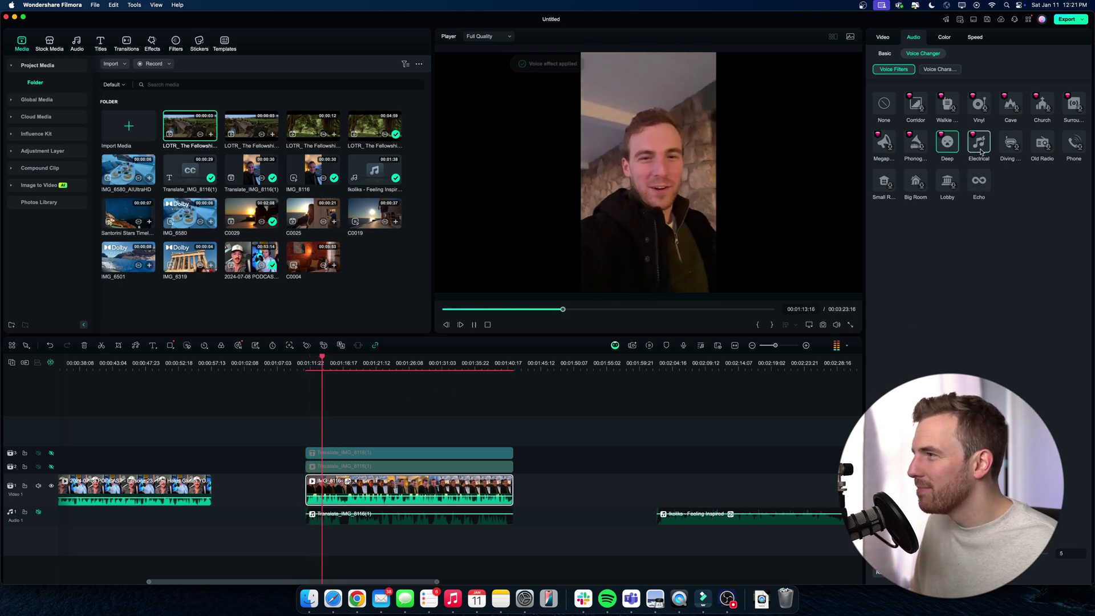
left_click(884, 104)
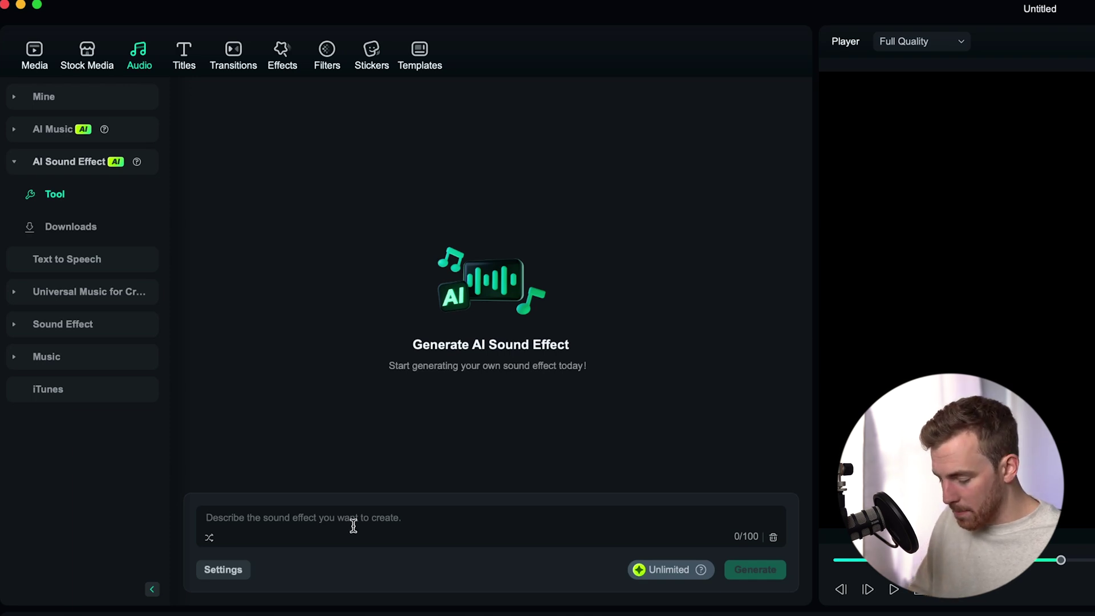
- Generate sound effects from the prompt 'lightning crack in the summer with rain and crickets chirping at night'
type("lightning c")
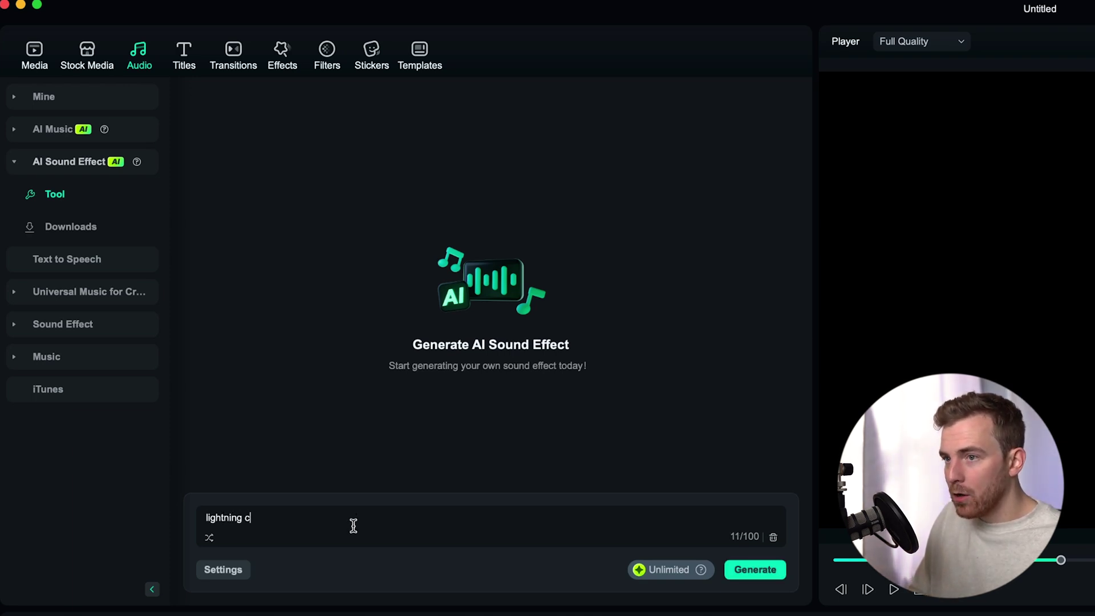
type("rack in the ")
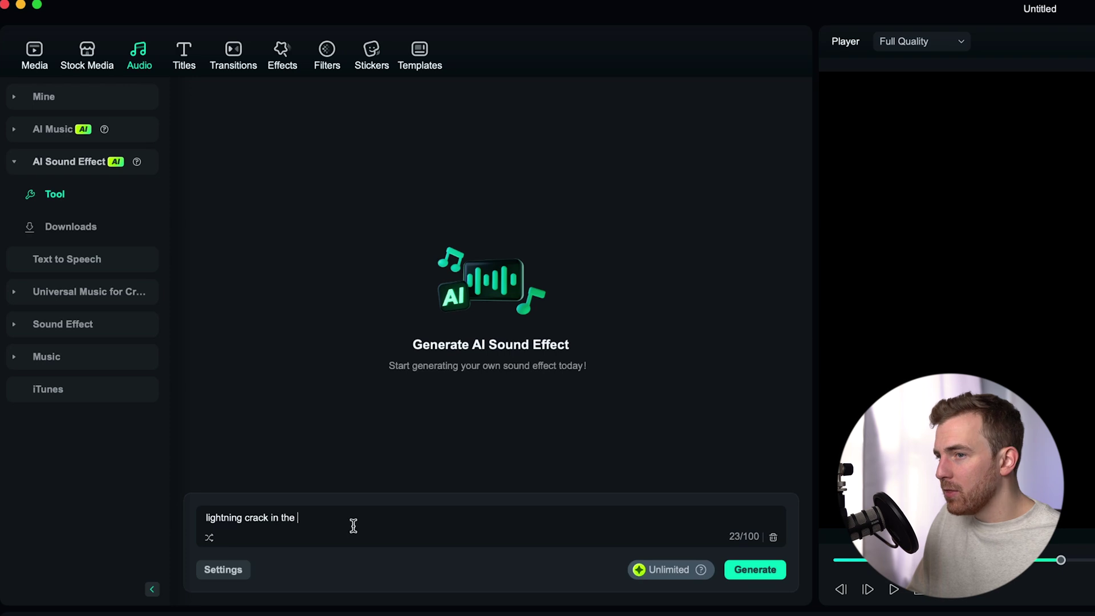
type("summer with rain and c")
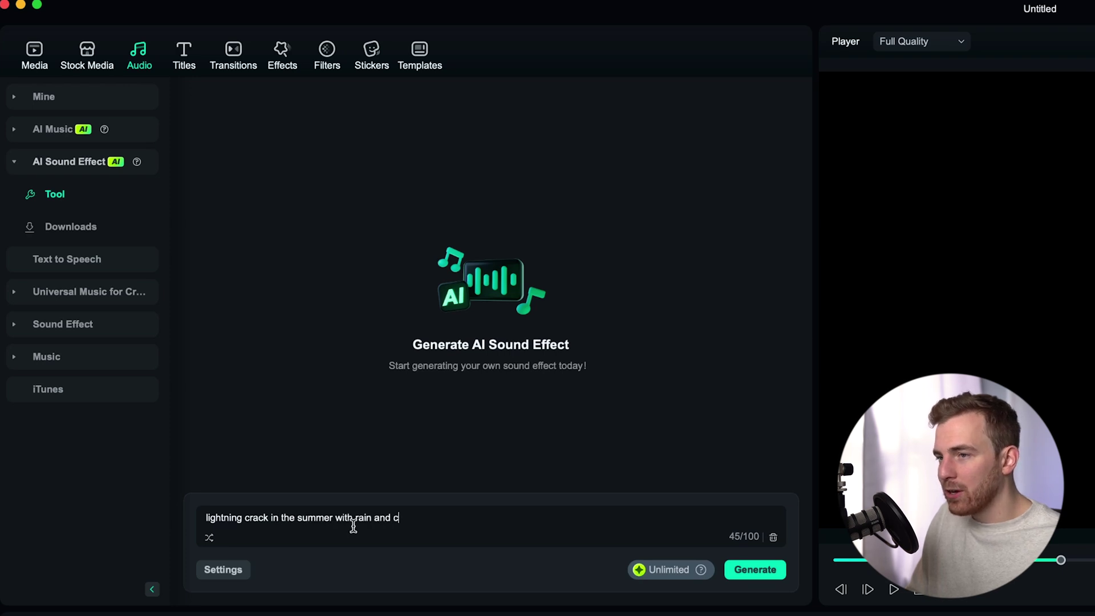
type("rickets chirping at nig")
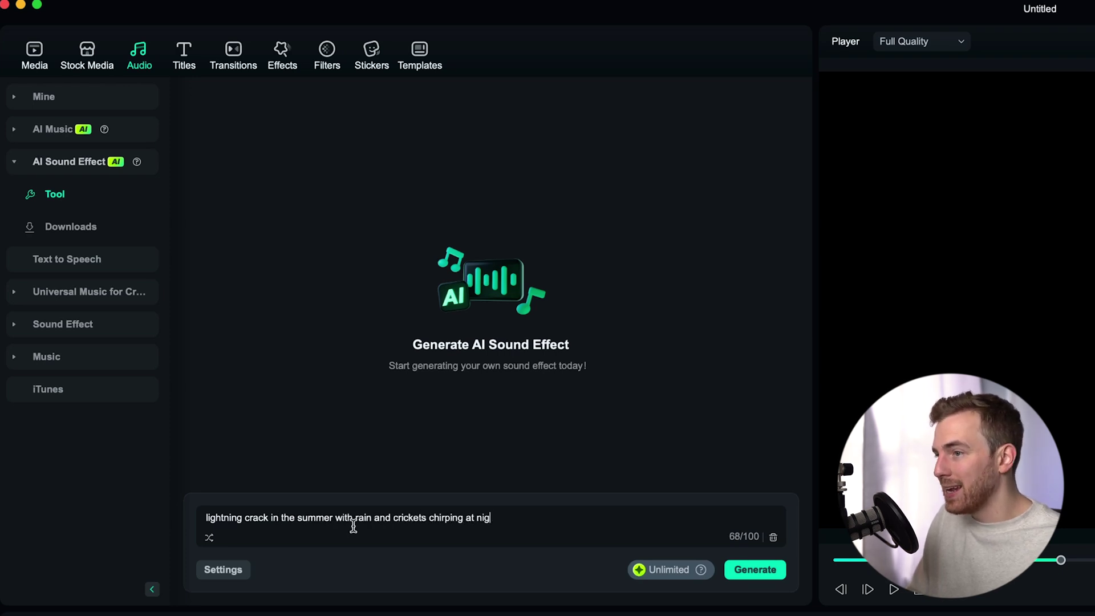
type("ht")
left_click(749, 570)
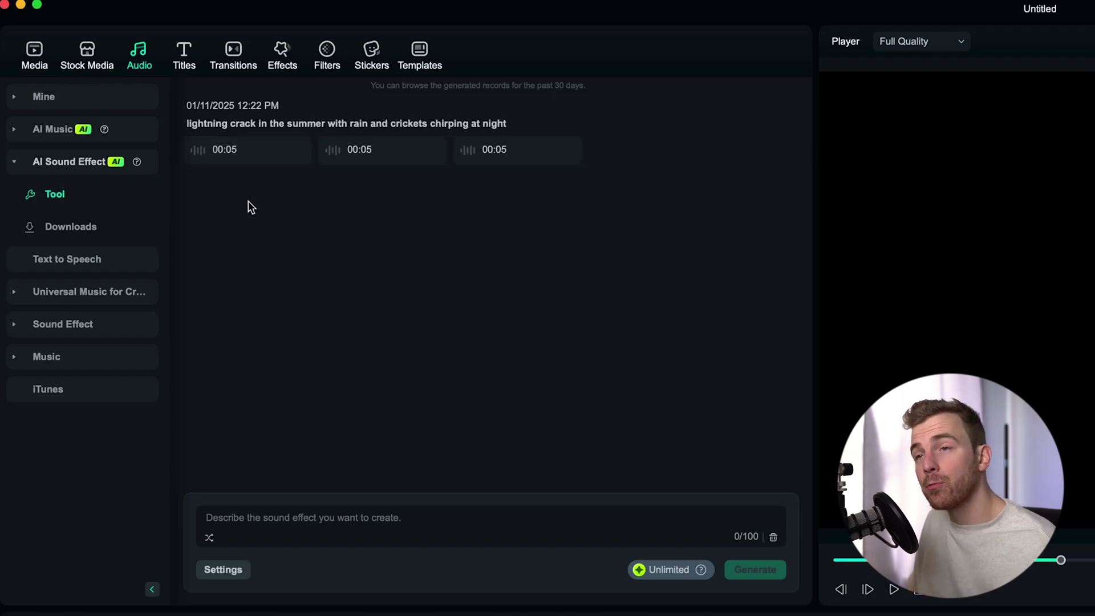
left_click(197, 151)
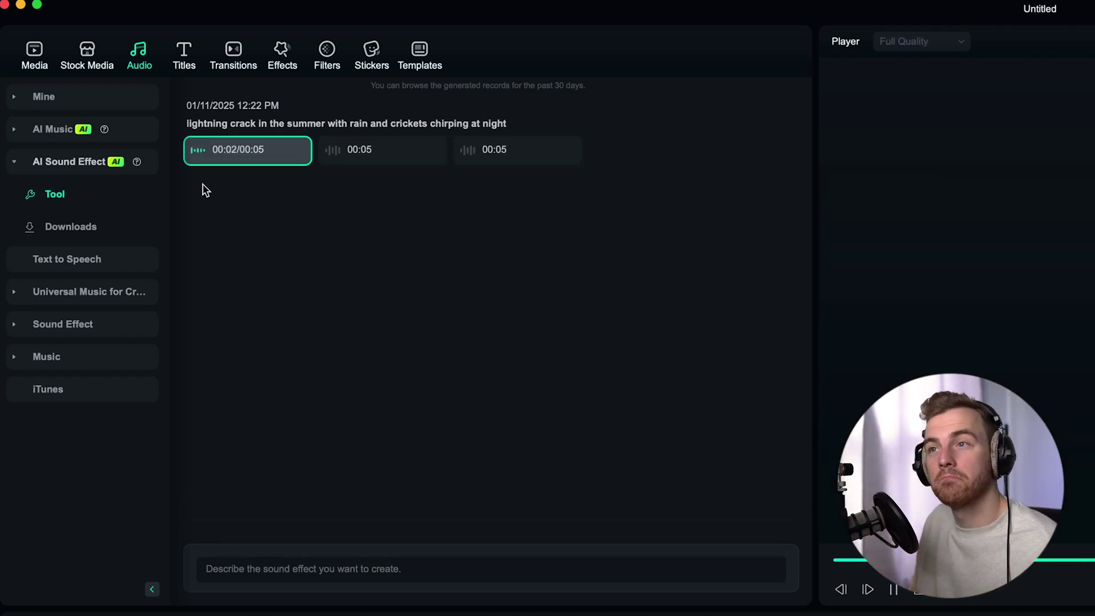
left_click(332, 150)
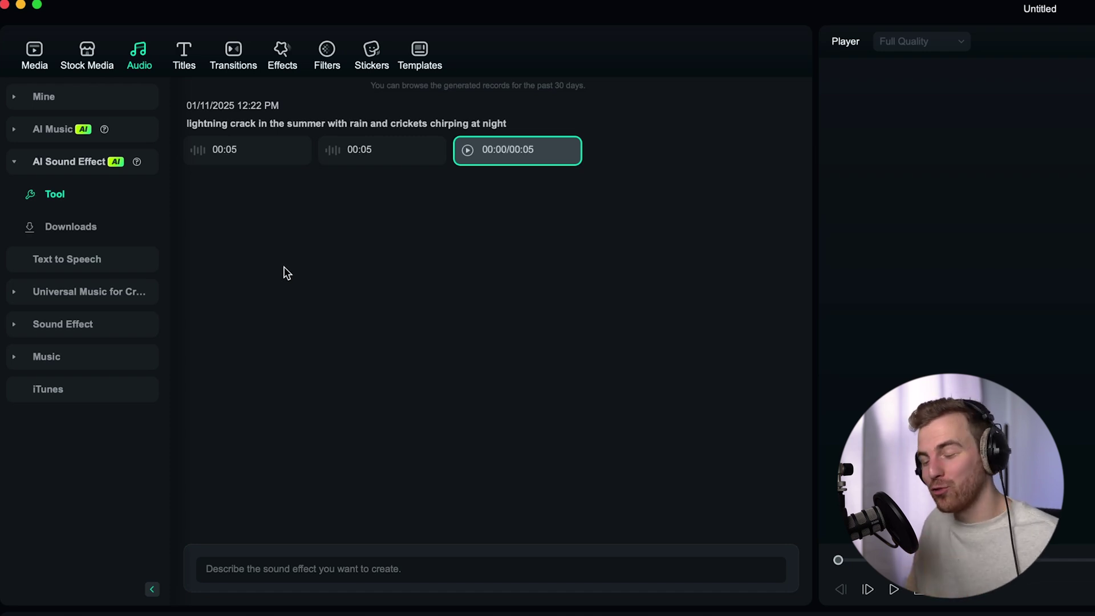
- In the AI Music generator, settle on Happy as the mood after briefly trying Euphoric
left_click(64, 134)
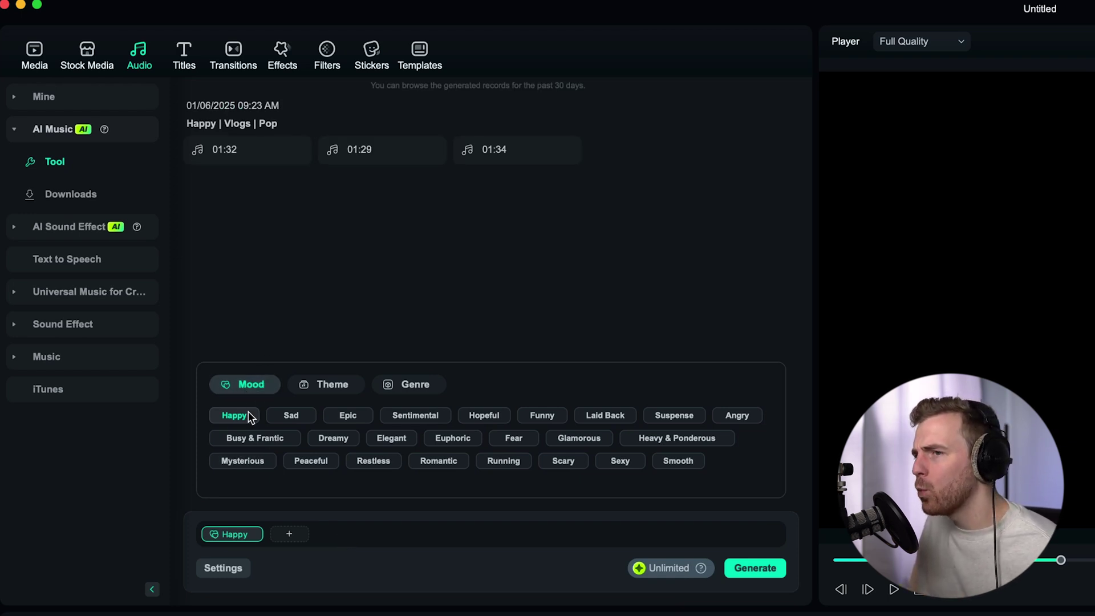
left_click(231, 414)
left_click(229, 415)
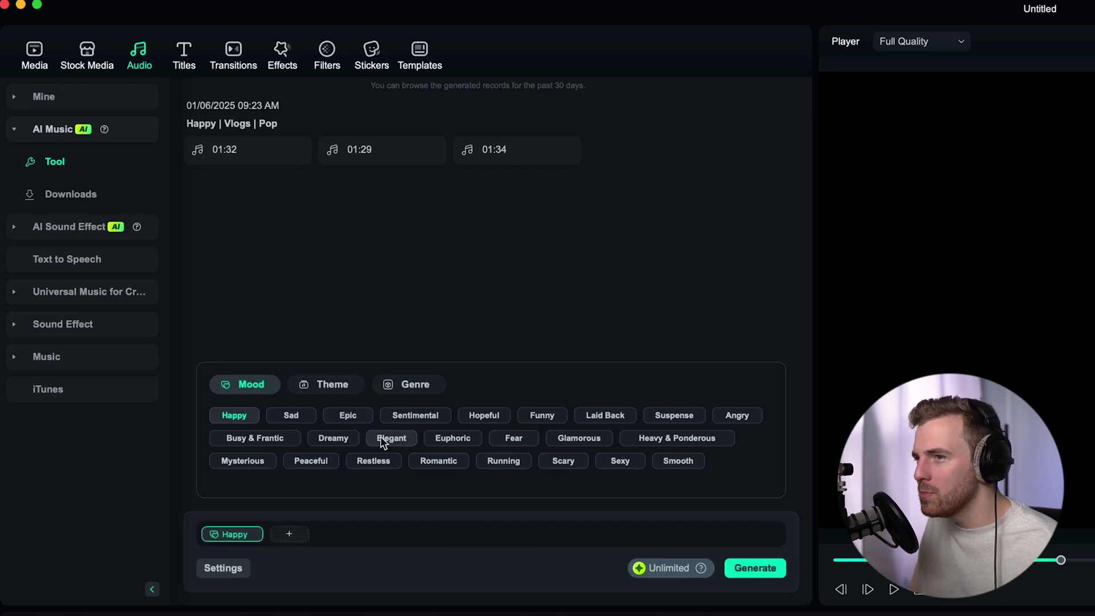
left_click(440, 436)
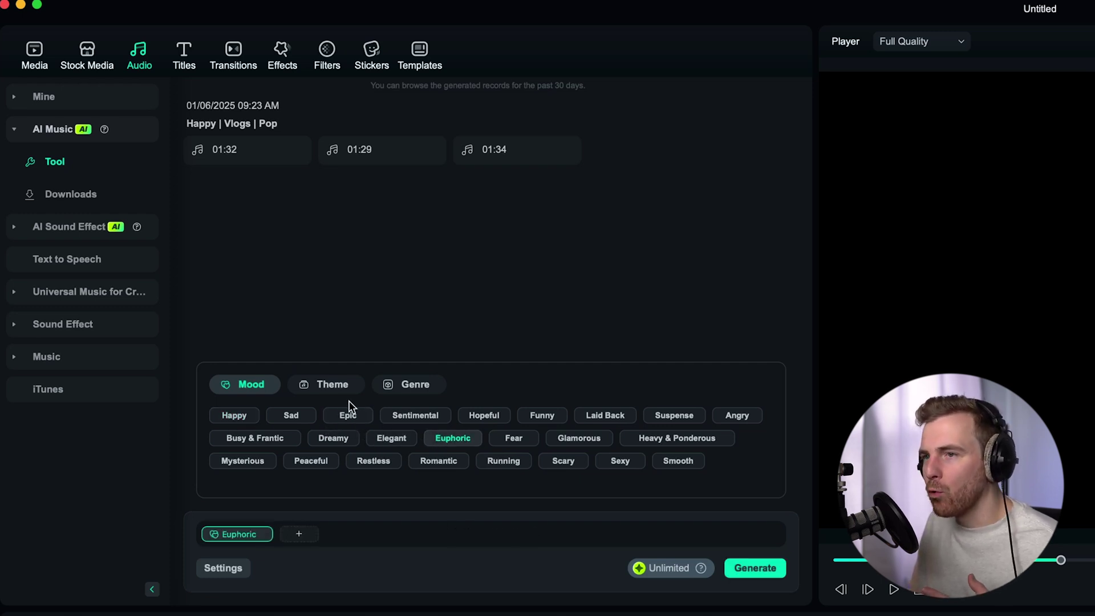
left_click(252, 417)
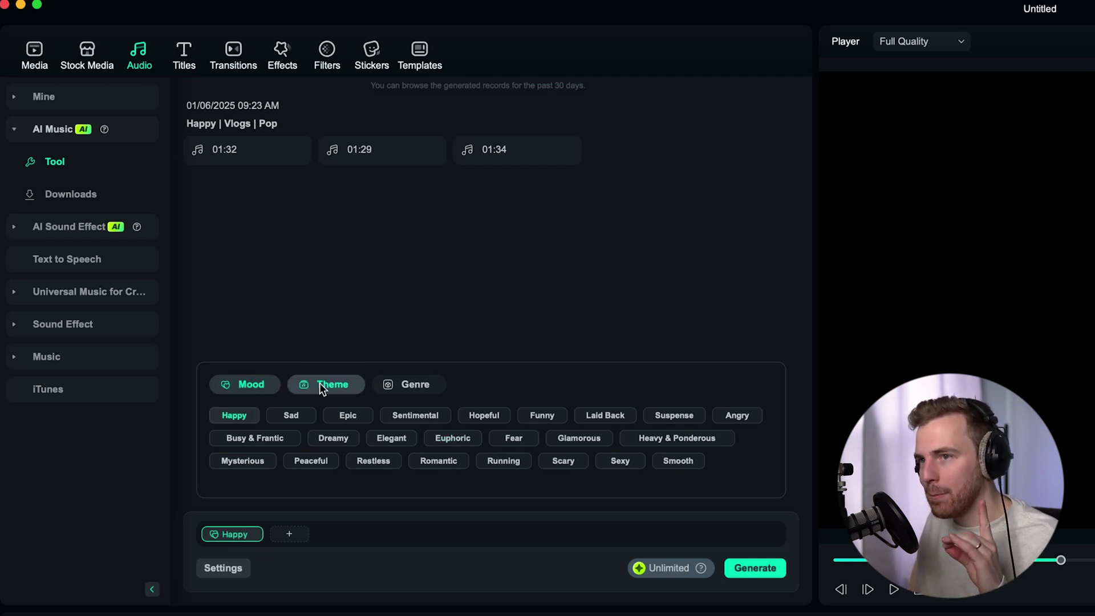
- Add the Vlogs theme and Lofi Hip Hop genre, review settings, and generate the music
left_click(330, 384)
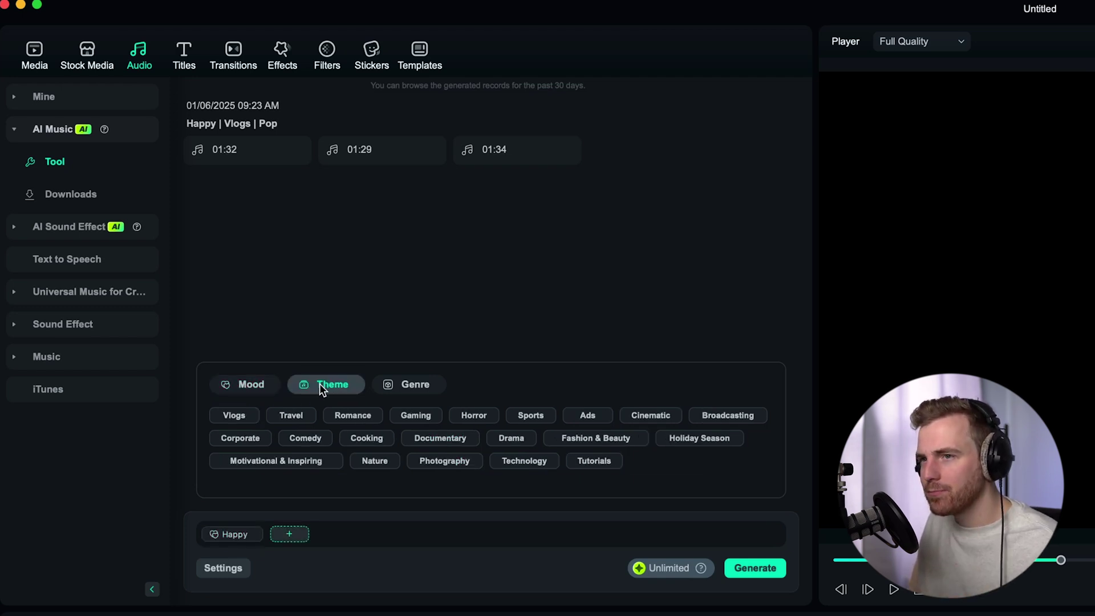
left_click(235, 418)
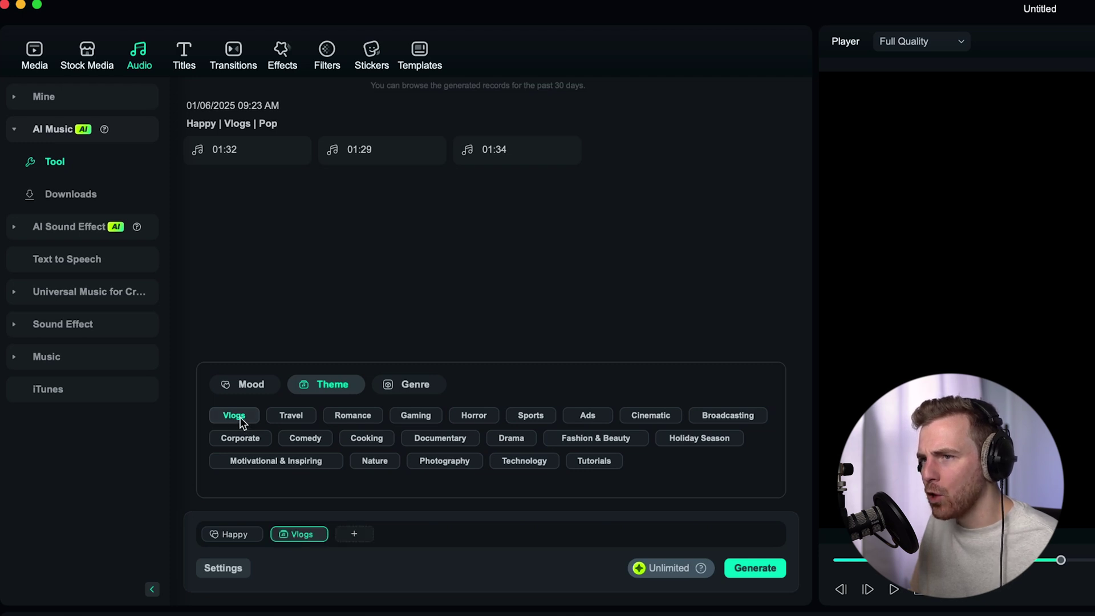
left_click(410, 389)
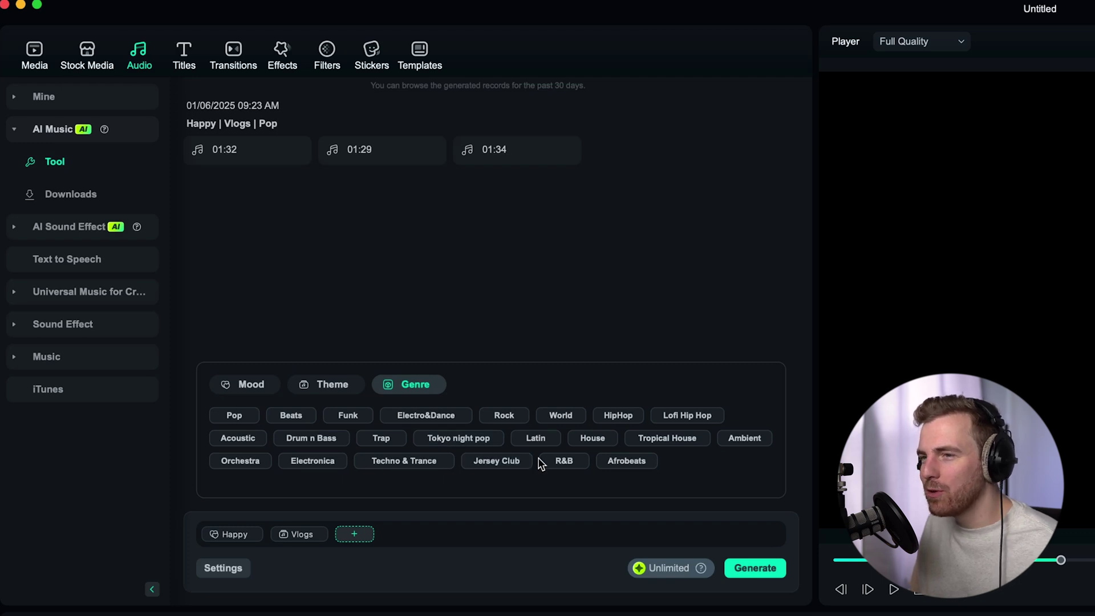
left_click(700, 418)
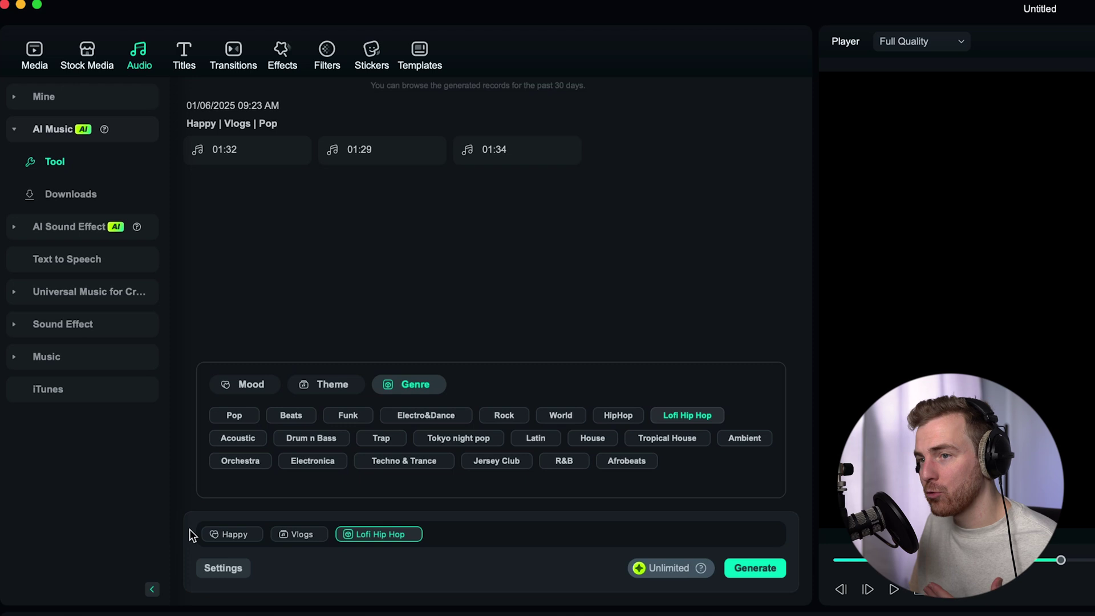
left_click(225, 571)
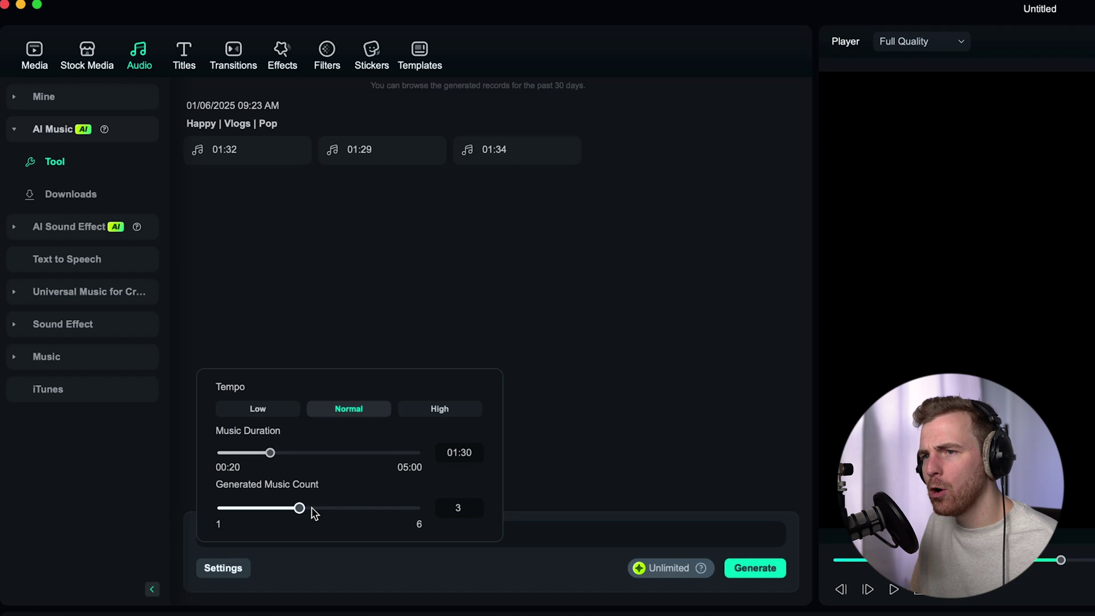
left_click(238, 571)
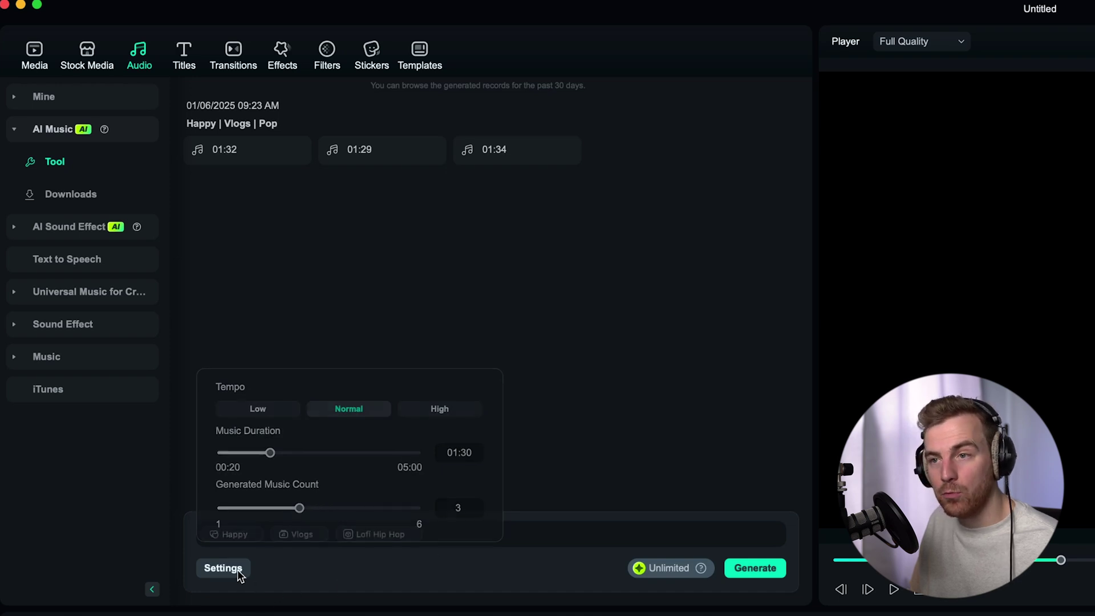
left_click(755, 570)
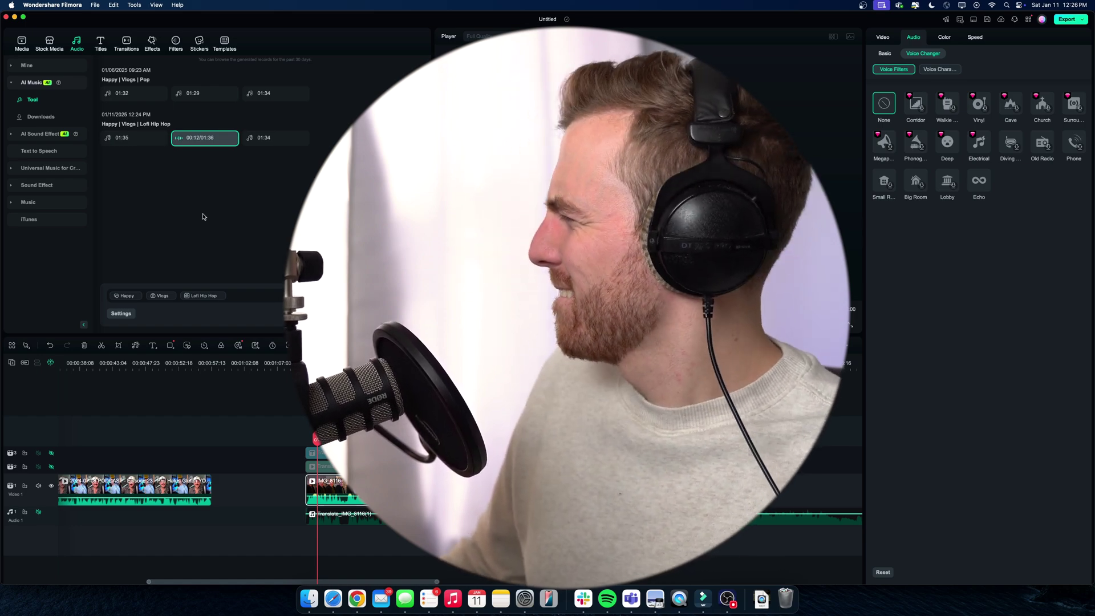
- Play the third generated Lofi Hip Hop track, then scrub the playhead back to an earlier point
left_click(249, 137)
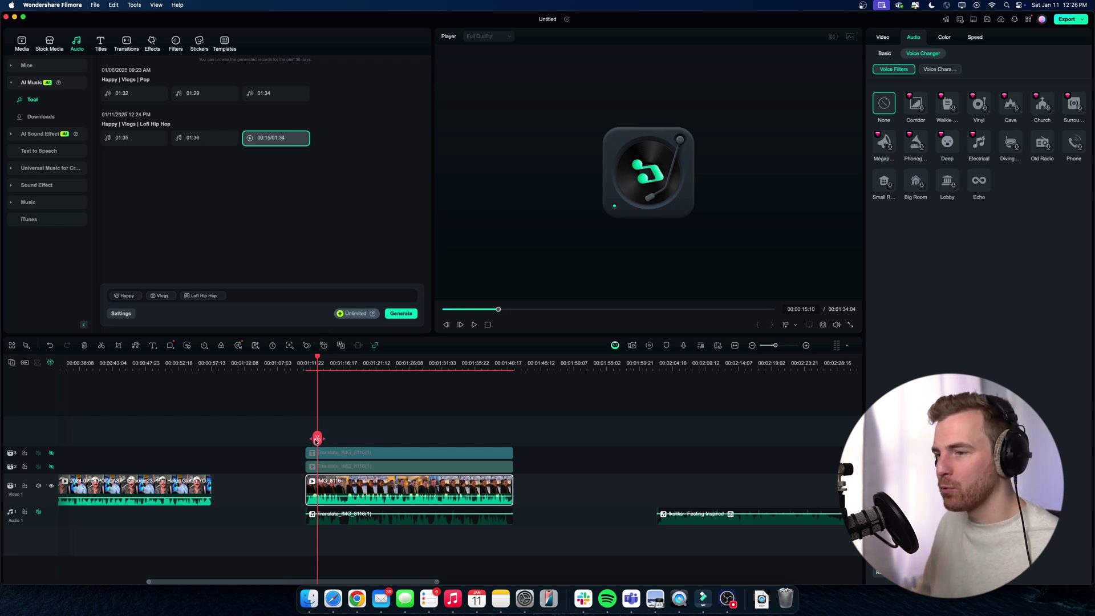
mouse_move(314, 453)
left_mouse_down()
mouse_move(276, 436)
mouse_move(1, 429)
mouse_move(305, 452)
left_mouse_up()
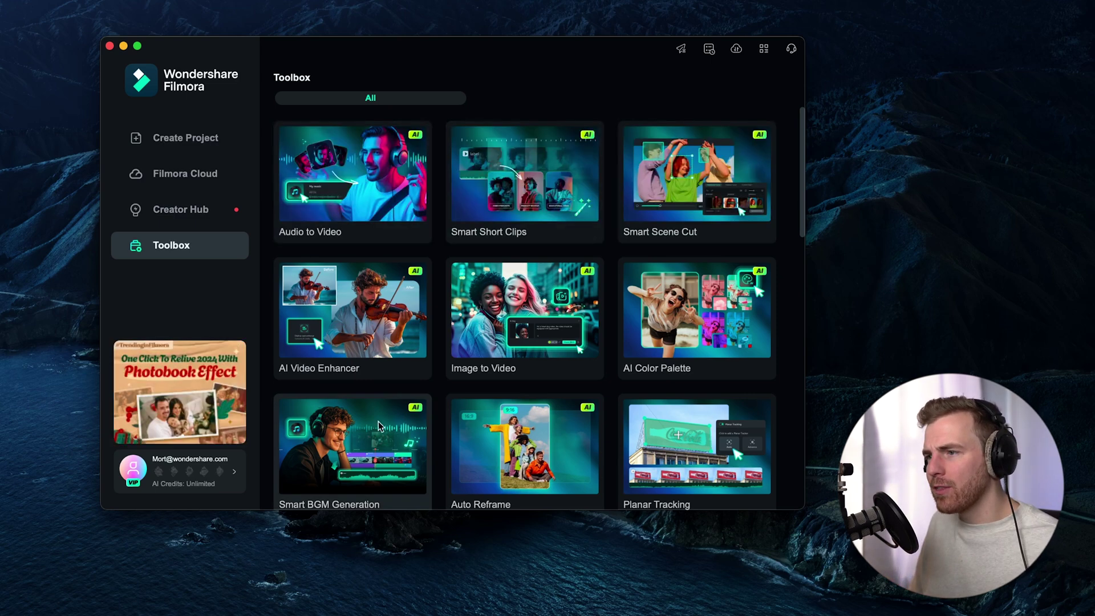
- Browse the Toolbox's AI tool cards and launch Auto Reframe
scroll(380, 411, "down", 3)
scroll(357, 244, "down", 2)
scroll(337, 234, "up", 2)
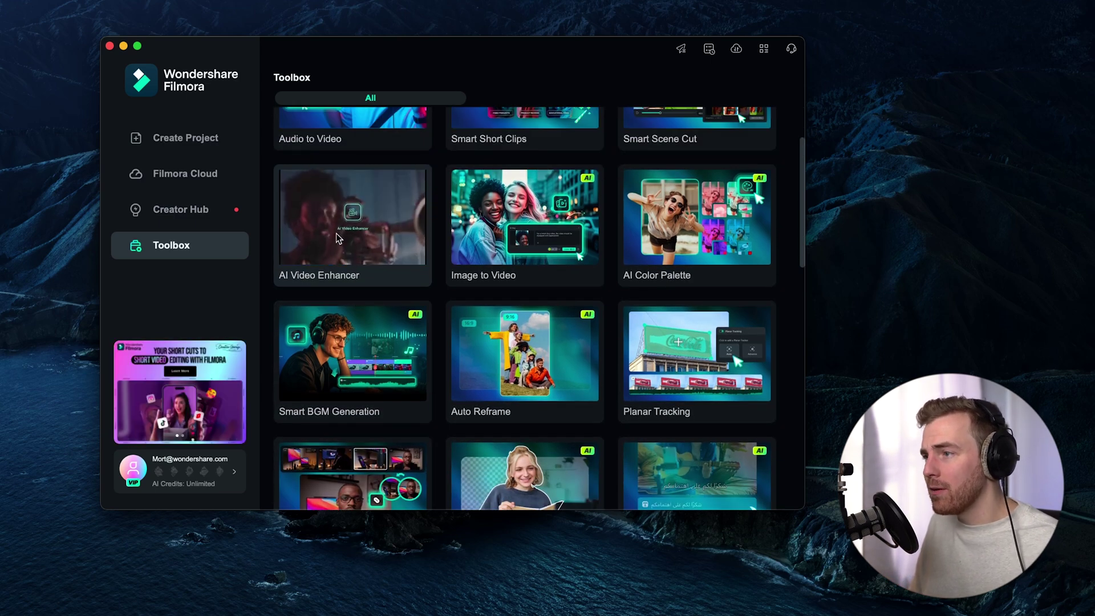
scroll(339, 228, "up", 2)
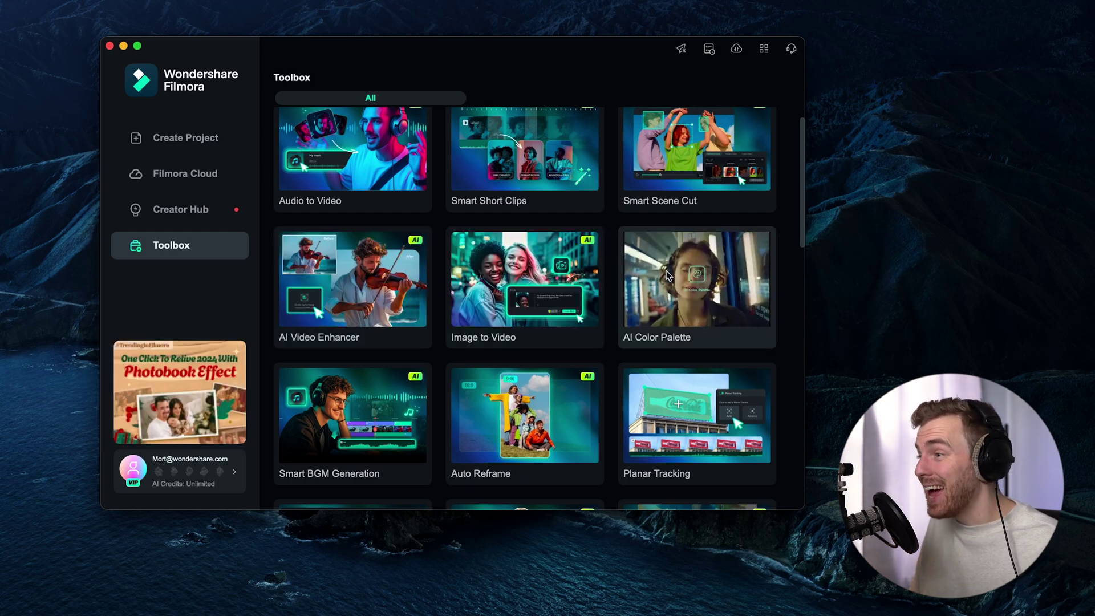
scroll(671, 276, "down", 2)
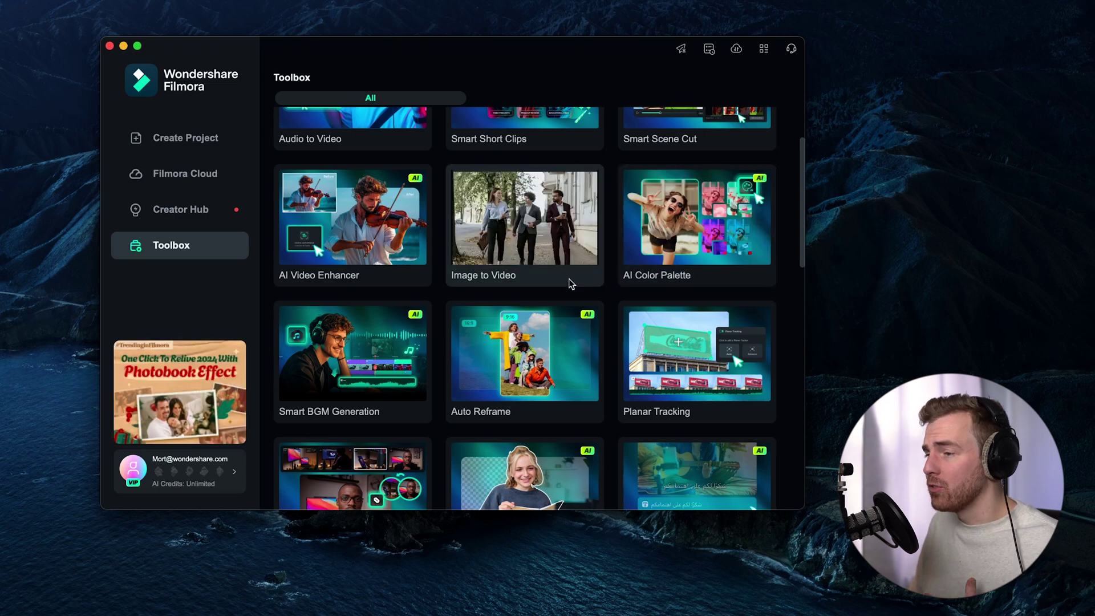
scroll(542, 307, "down", 1)
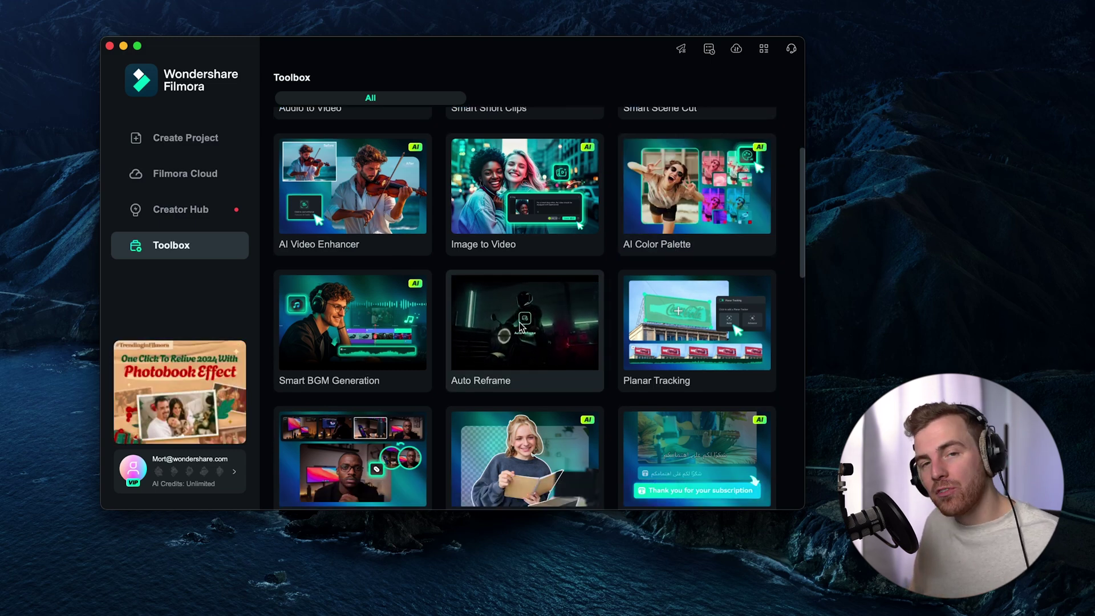
left_click(520, 327)
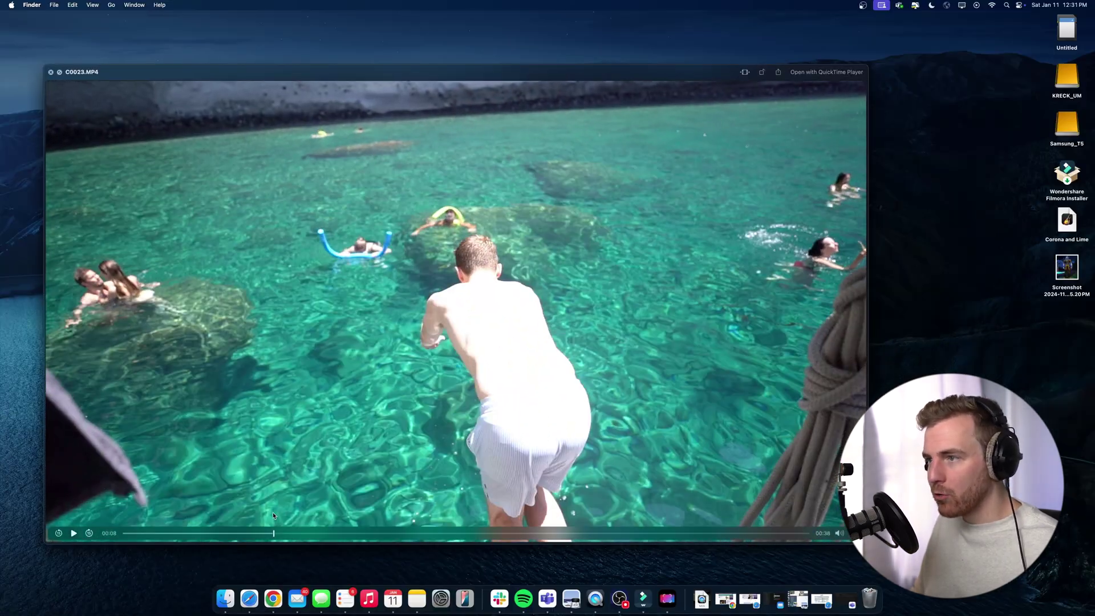
- Load C0023.MP4 into Auto Reframe and crop it to a 9:16 portrait frame
left_click_drag(272, 515, 265, 493)
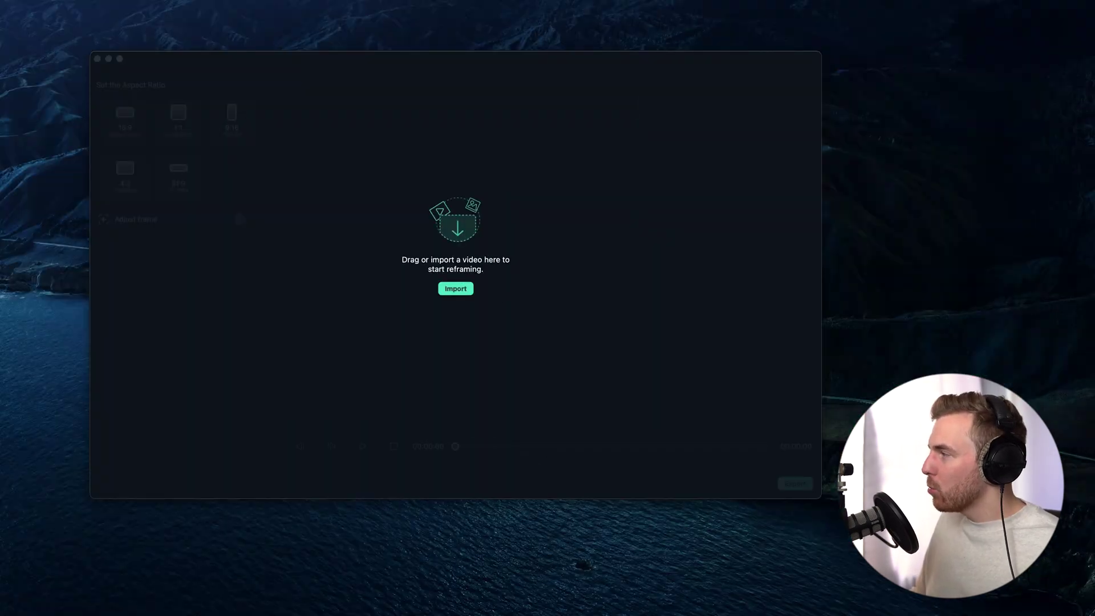
left_click_drag(1011, 204, 501, 216)
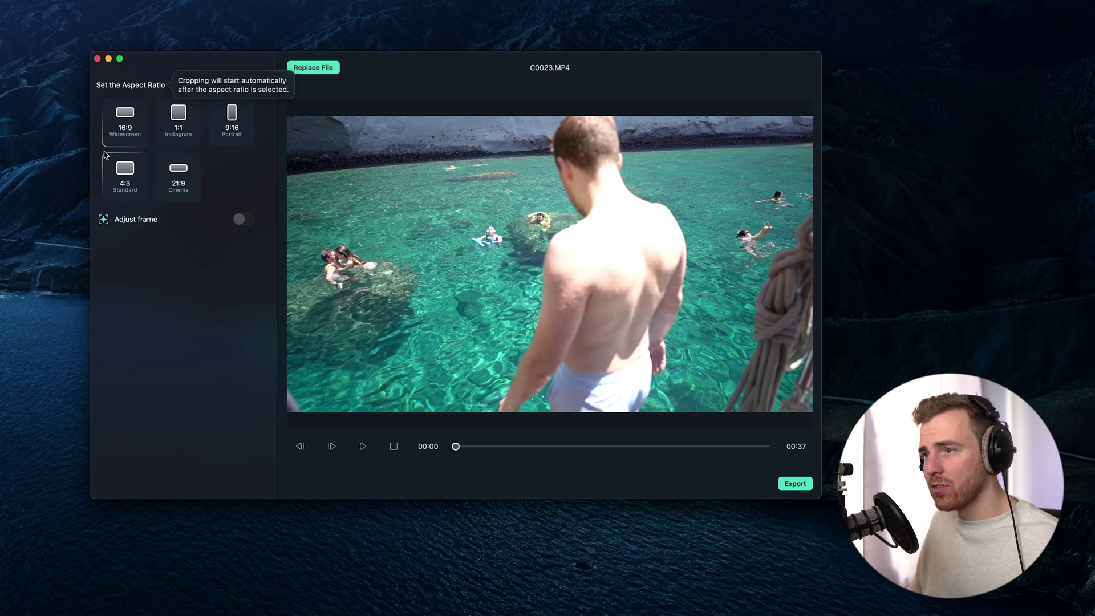
left_click(227, 123)
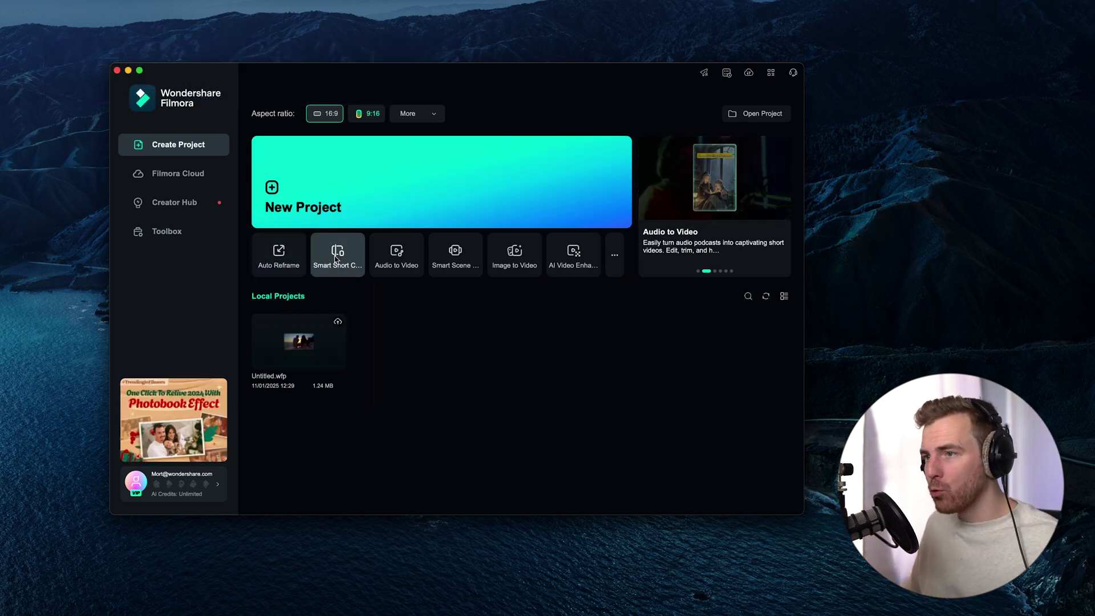
- Open Smart Short Clips and check the linked YouTube account's options
left_click(335, 259)
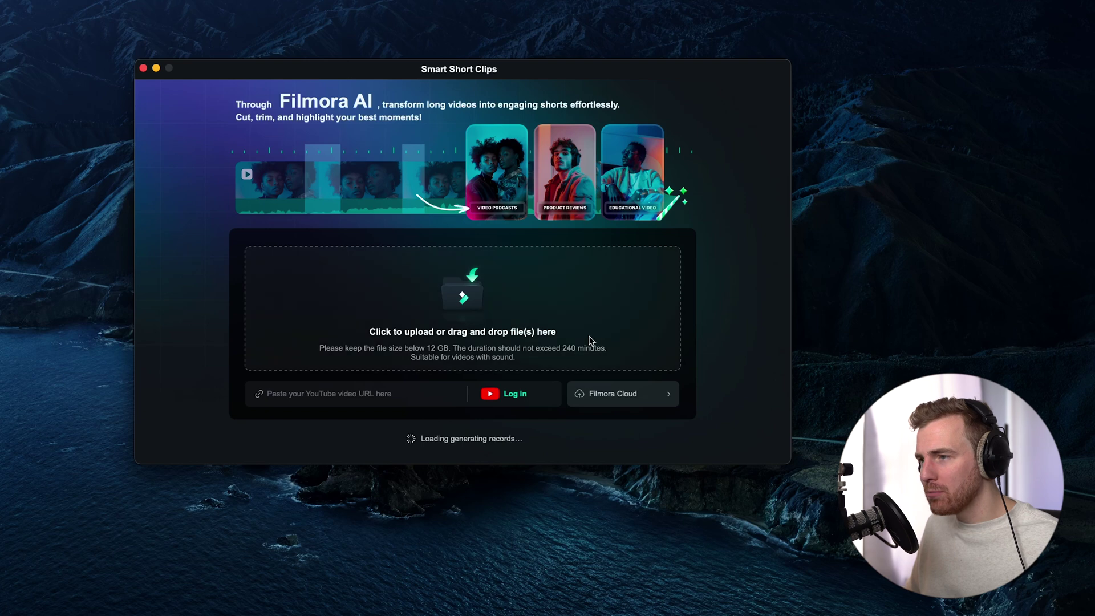
scroll(353, 393, "down", 5)
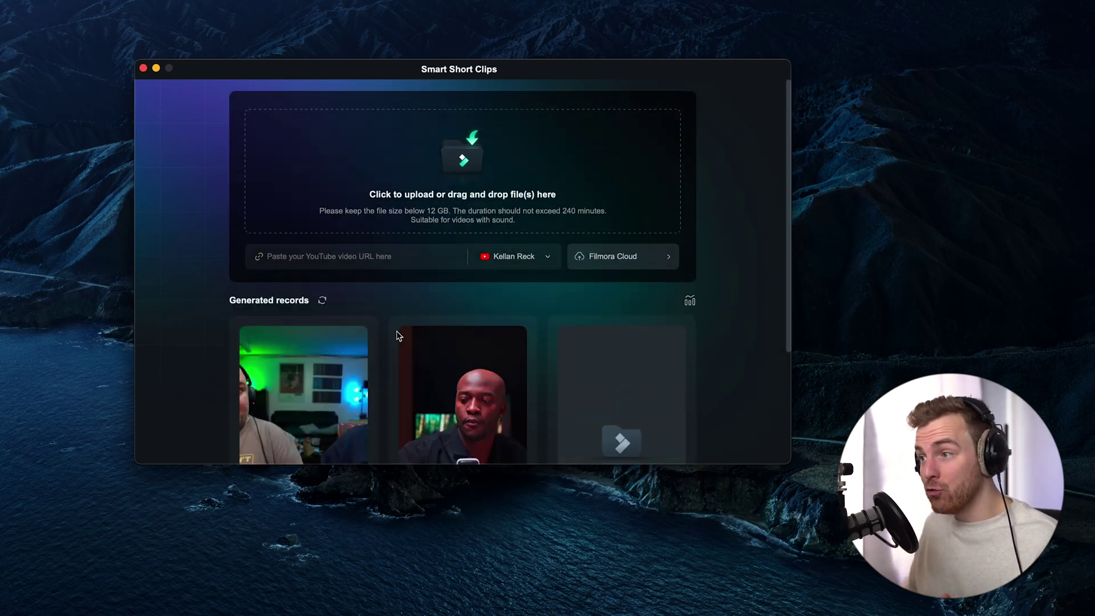
left_click(550, 257)
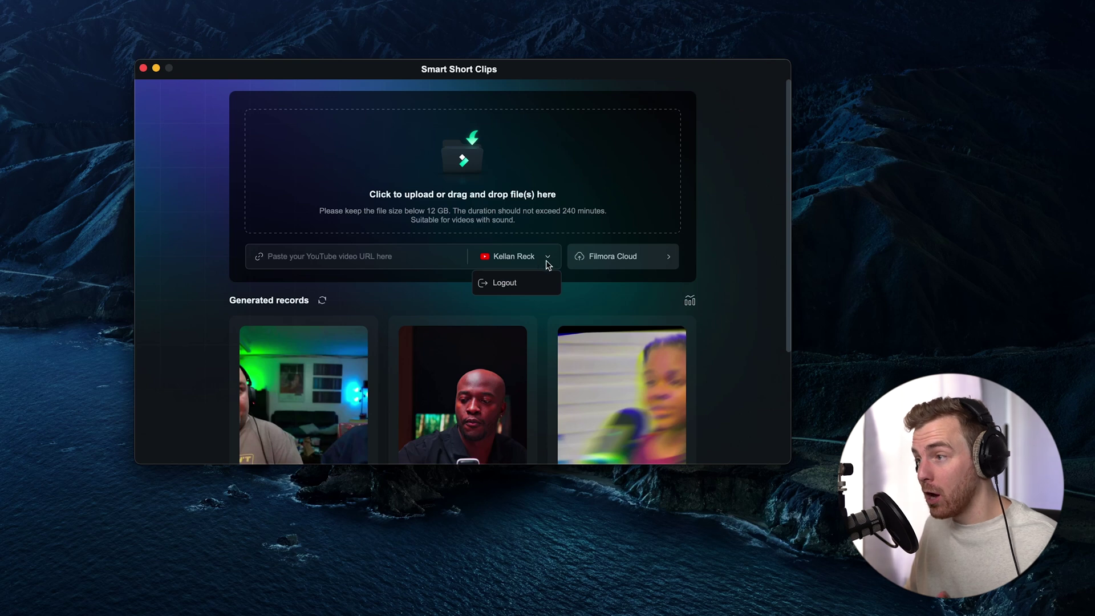
left_click(707, 257)
- Focus the YouTube link field and browse the previously generated records
left_click(346, 258)
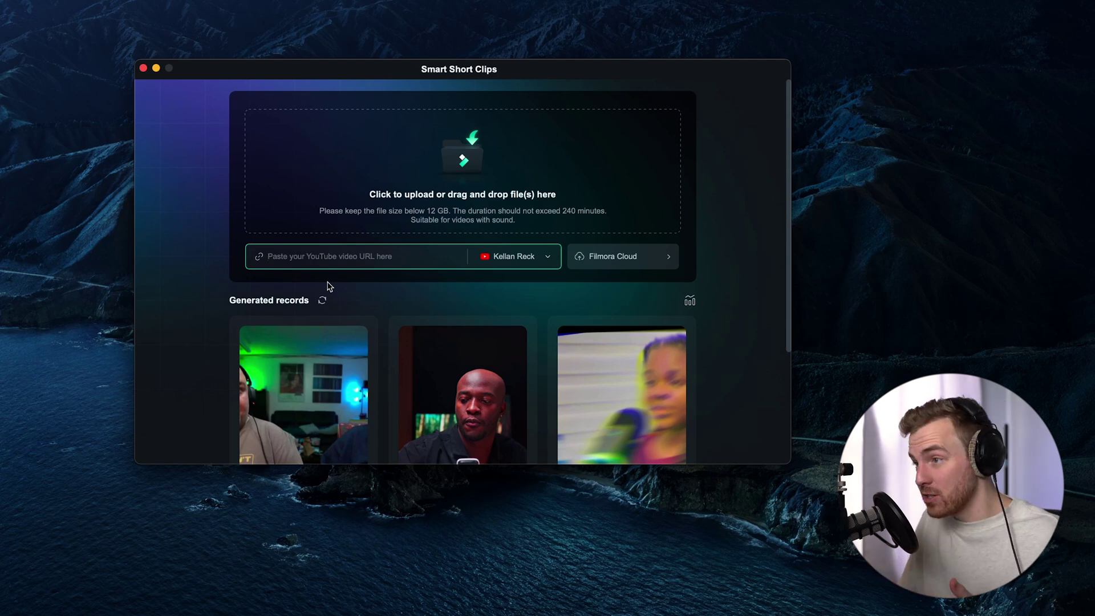
scroll(554, 373, "down", 5)
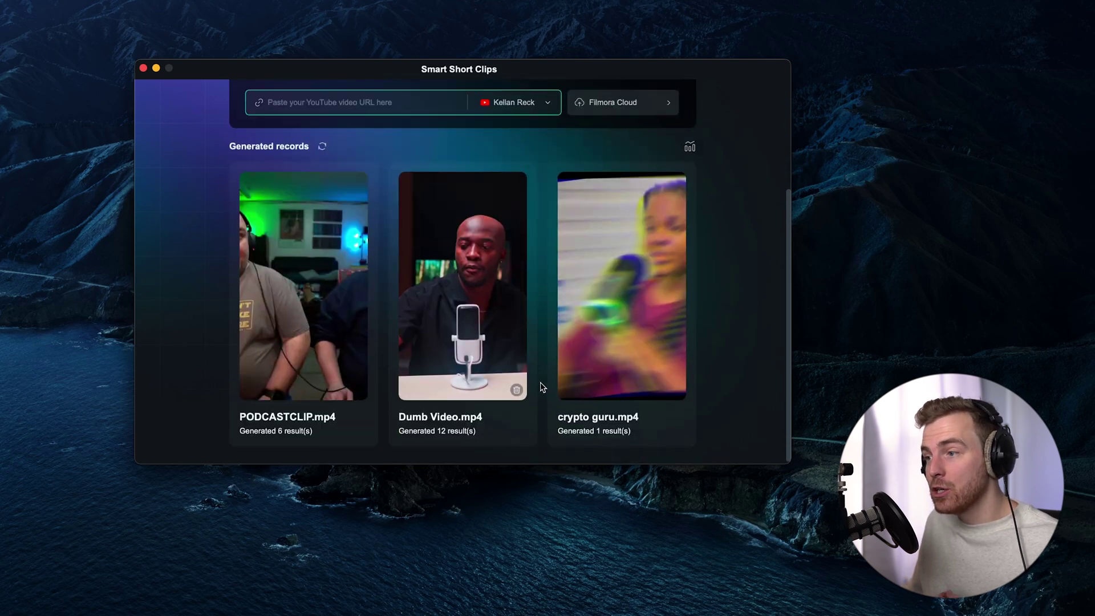
scroll(542, 385, "up", 4)
scroll(441, 333, "up", 1)
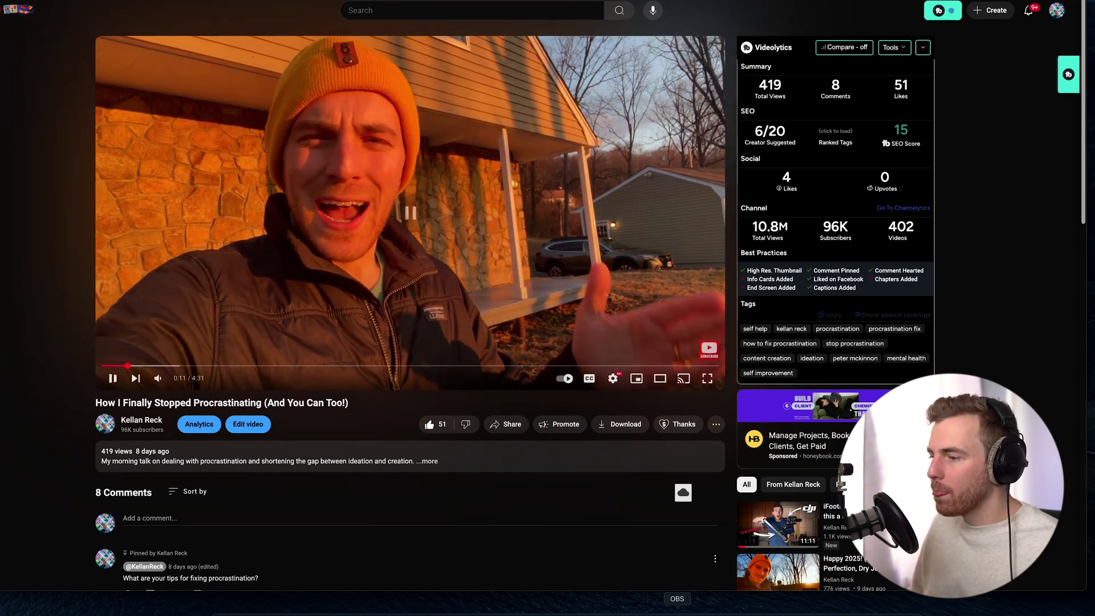
- Pause the procrastination video and paste its link into the YouTube video URL field
left_click(515, 204)
left_click(469, 260)
type("https://www.youtube.com/watch?v=ECBz-Y9n5ek")
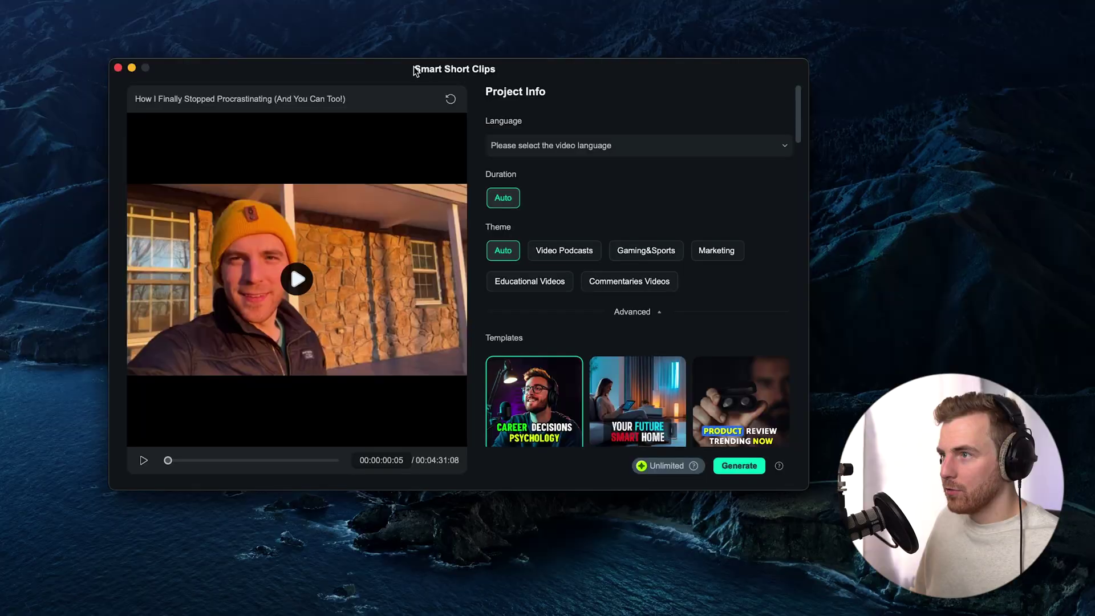
- Pick English (US) as the video language and the Diversity Explore template, then generate
left_click(671, 150)
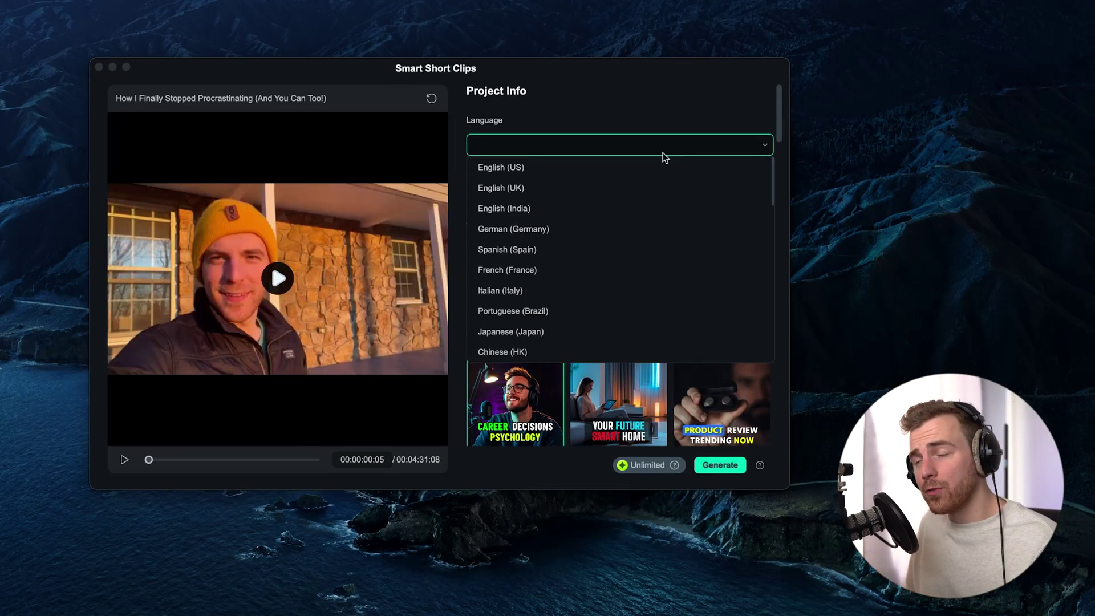
left_click(633, 167)
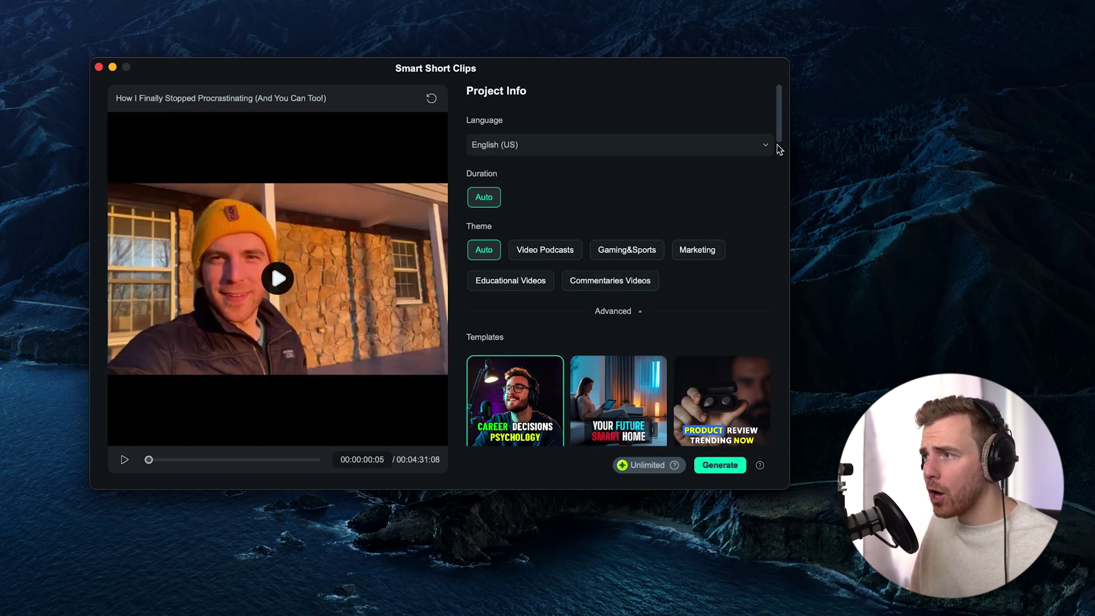
left_click_drag(777, 143, 780, 168)
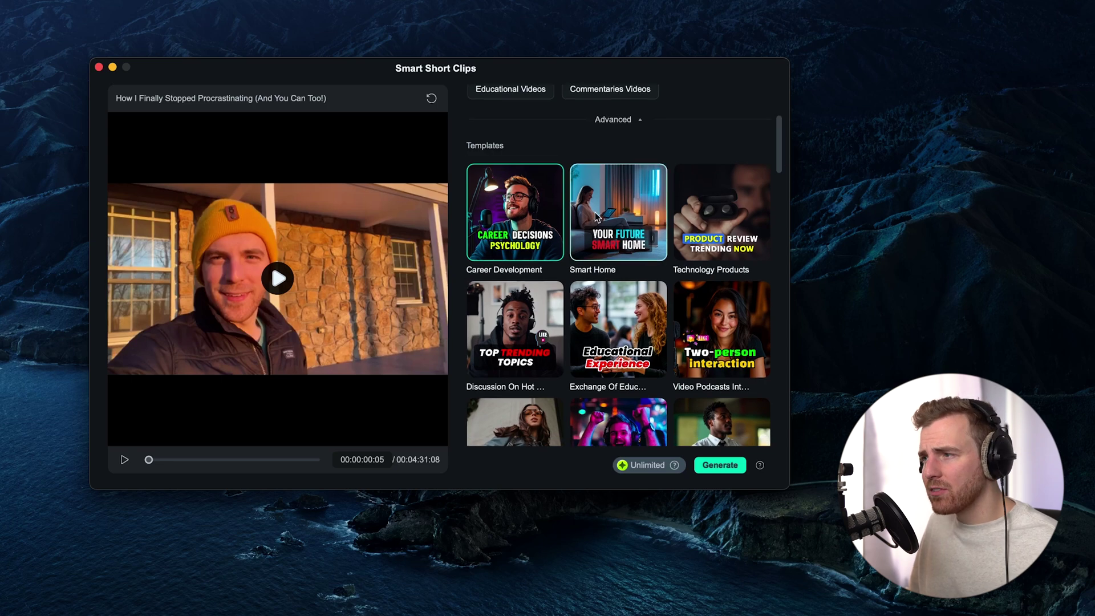
scroll(594, 319, "down", 5)
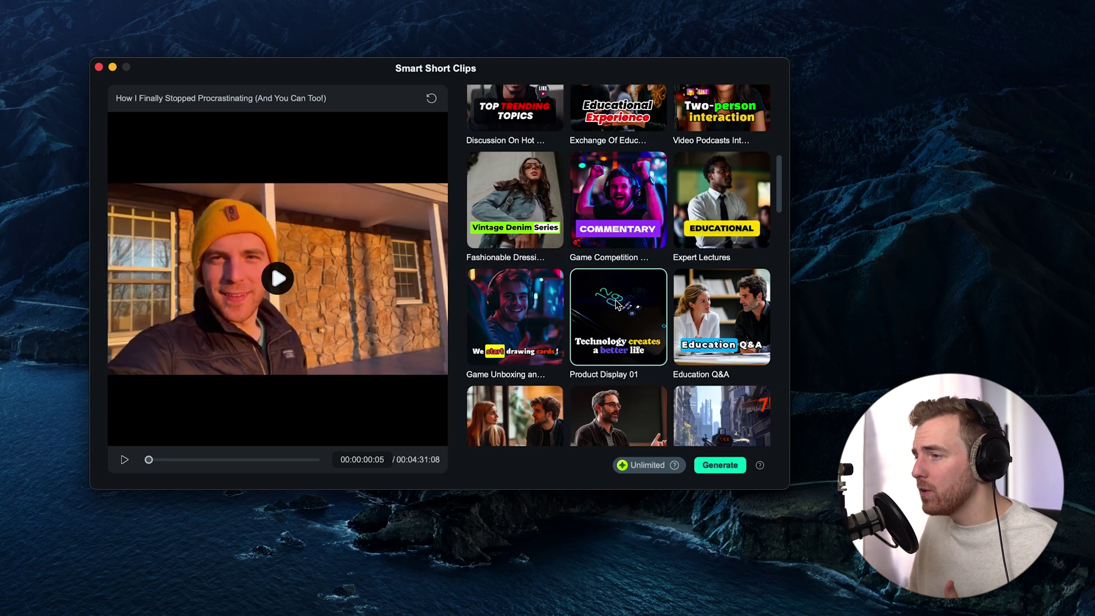
scroll(550, 325, "down", 3)
scroll(610, 304, "down", 4)
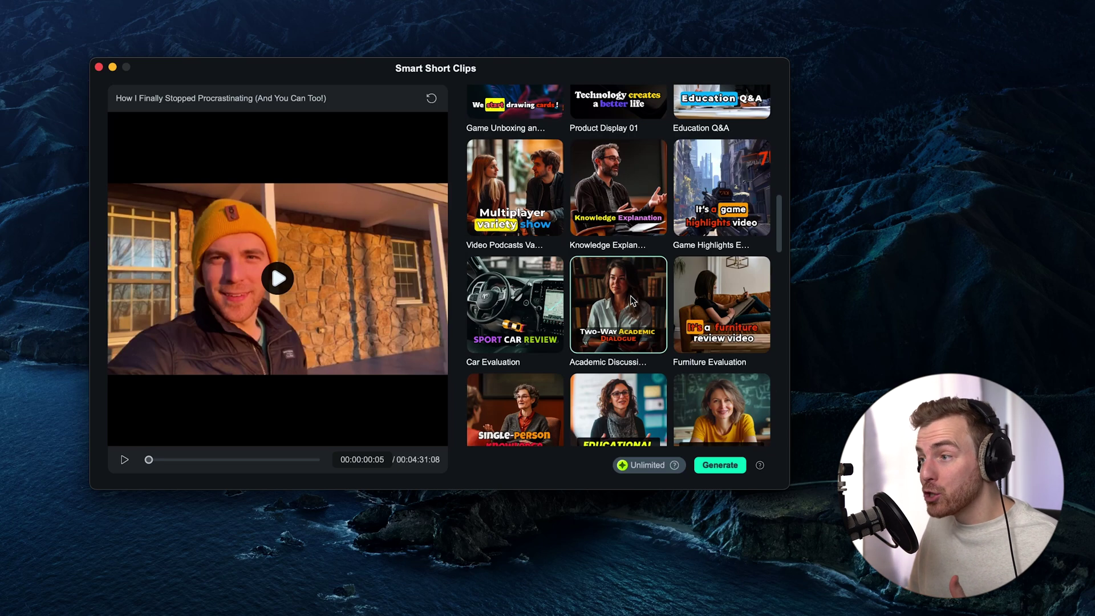
scroll(610, 304, "down", 3)
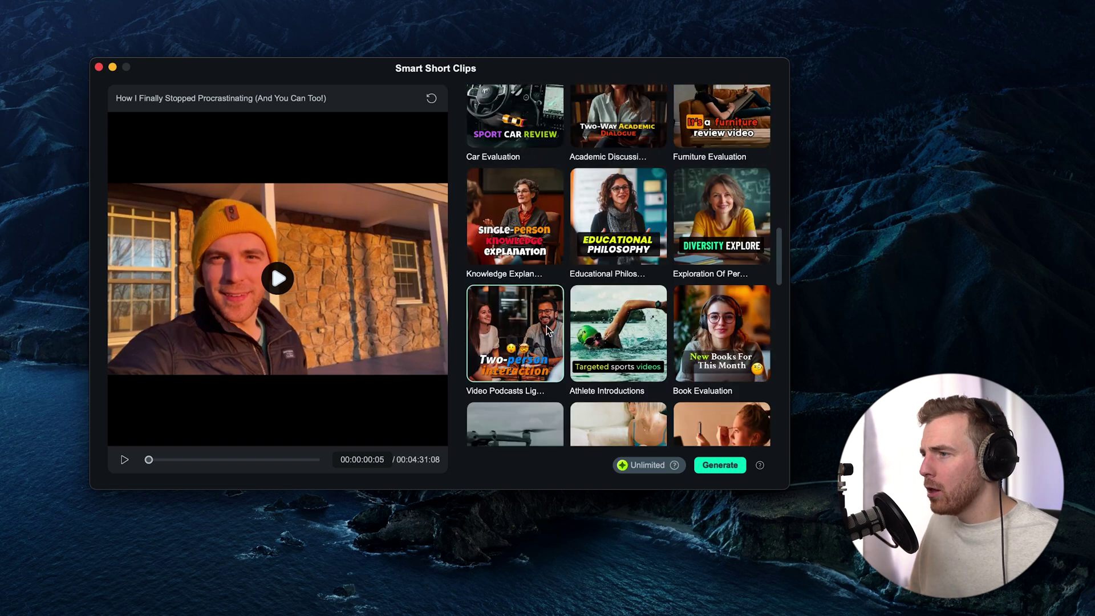
left_click(709, 204)
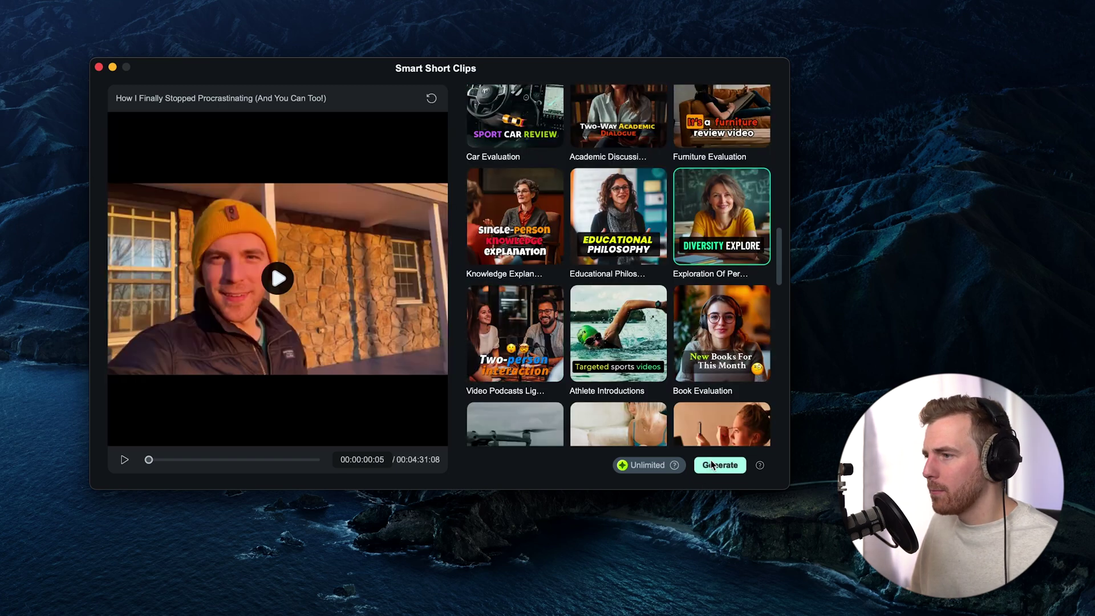
left_click(716, 466)
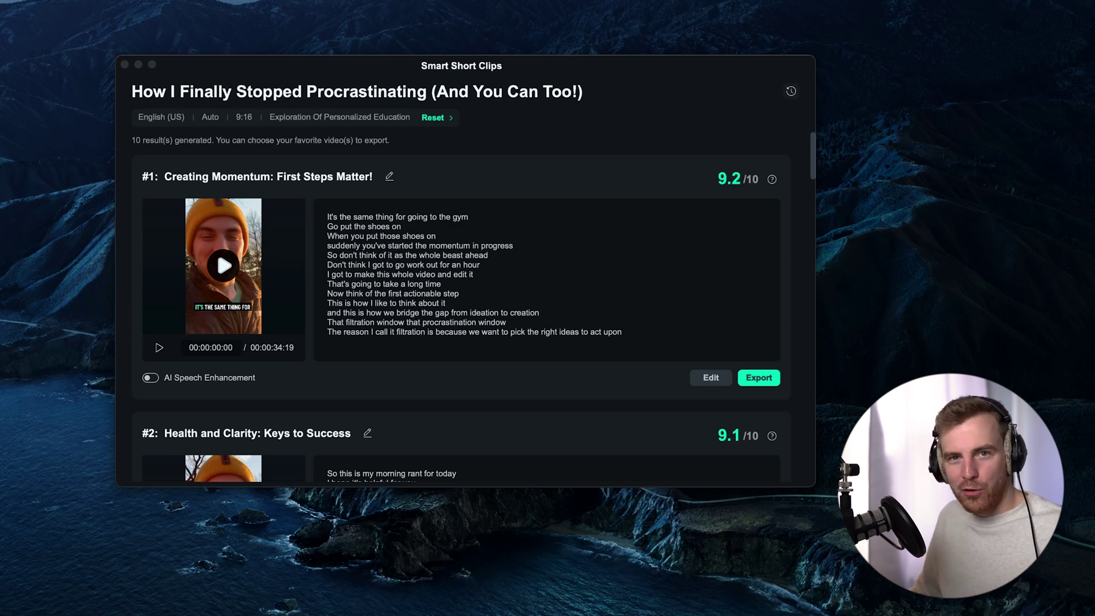
- Preview clip #1, 'Creating Momentum: First Steps Matter!', scored 9.2/10
left_click(526, 160)
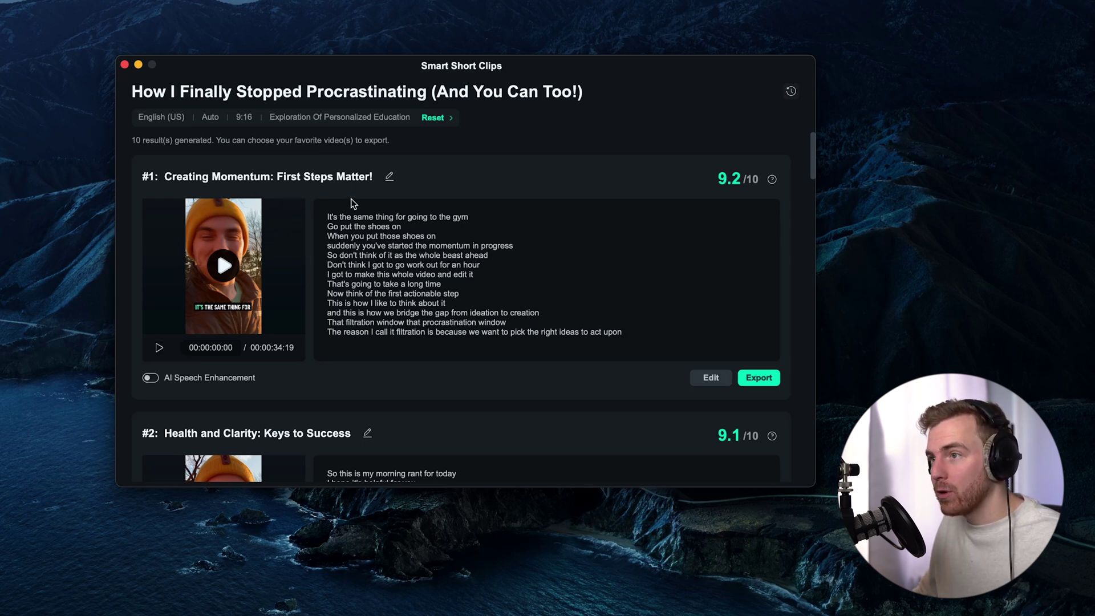
left_click(159, 347)
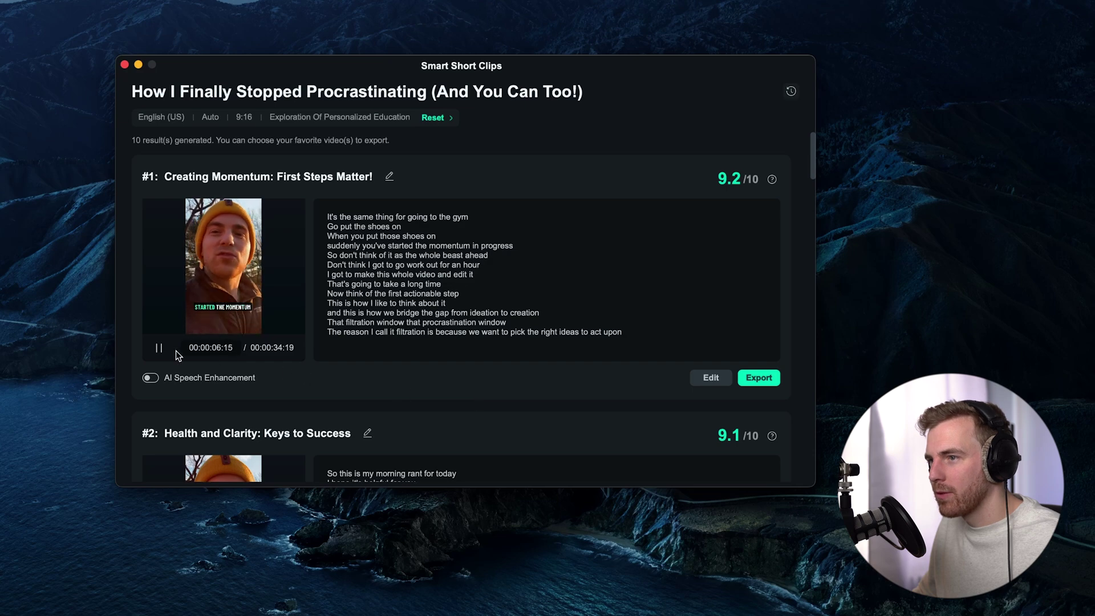
left_click(160, 348)
- Preview clip #2, 'Health and Clarity: Keys to Success', and scroll through all ten results
scroll(217, 426, "down", 5)
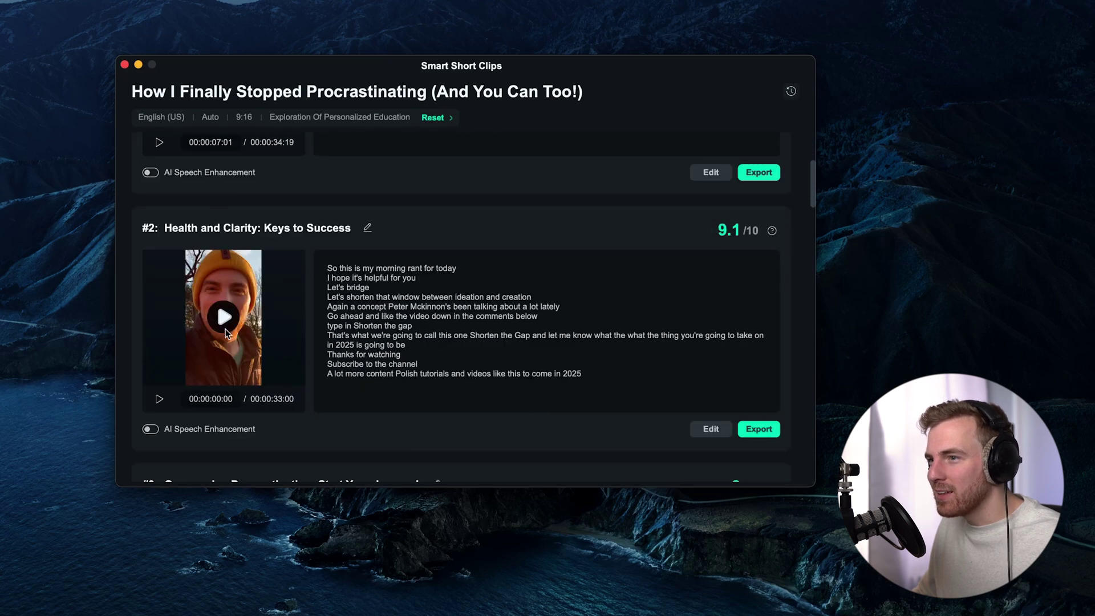
left_click(221, 320)
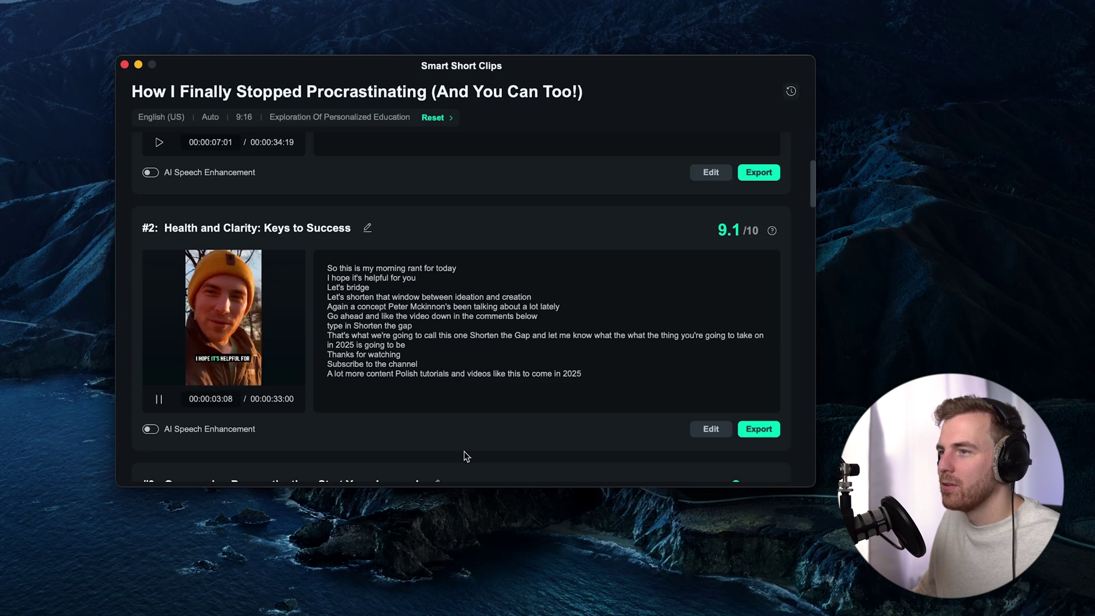
left_click(159, 398)
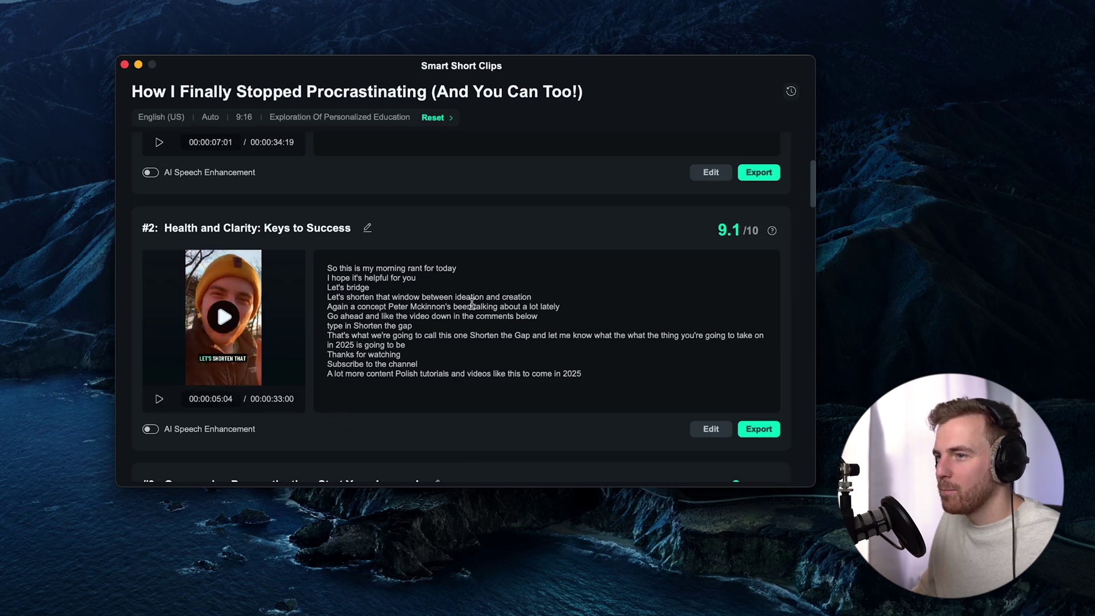
scroll(503, 291, "down", 5)
scroll(502, 288, "down", 6)
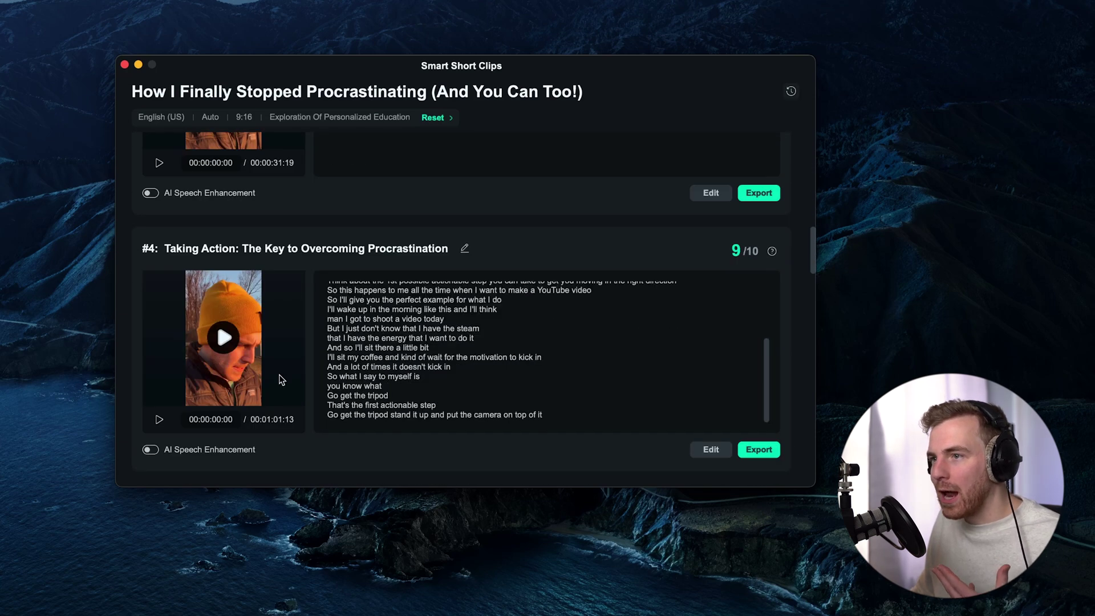
scroll(274, 381, "up", 15)
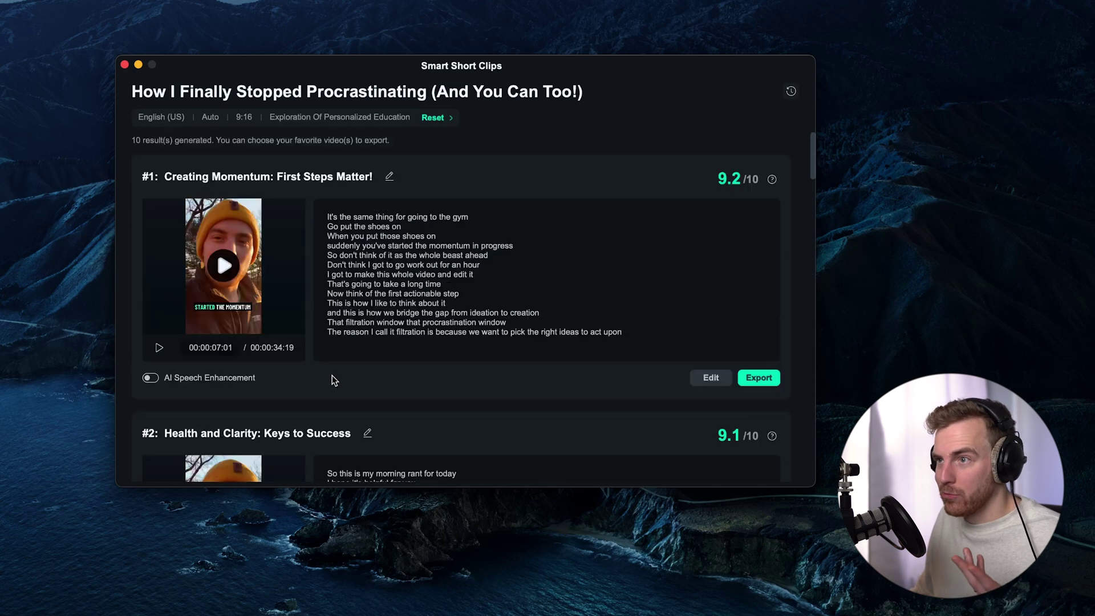